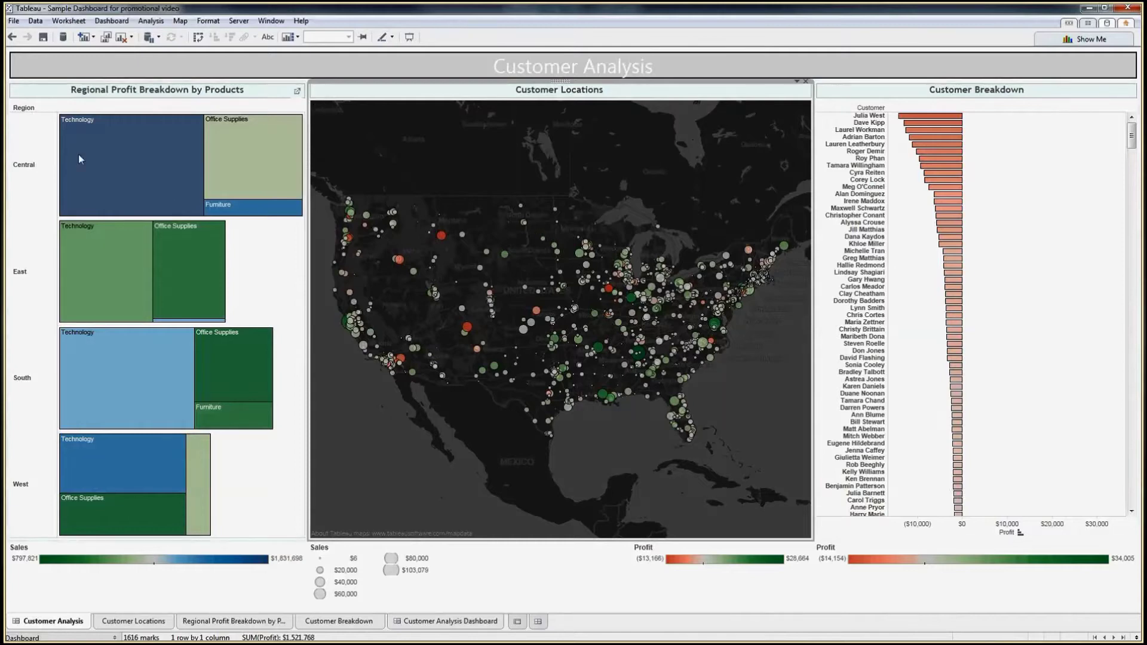
Briefly filter the dashboard to Central, clear it, then move to Customer Locations
click(34, 144)
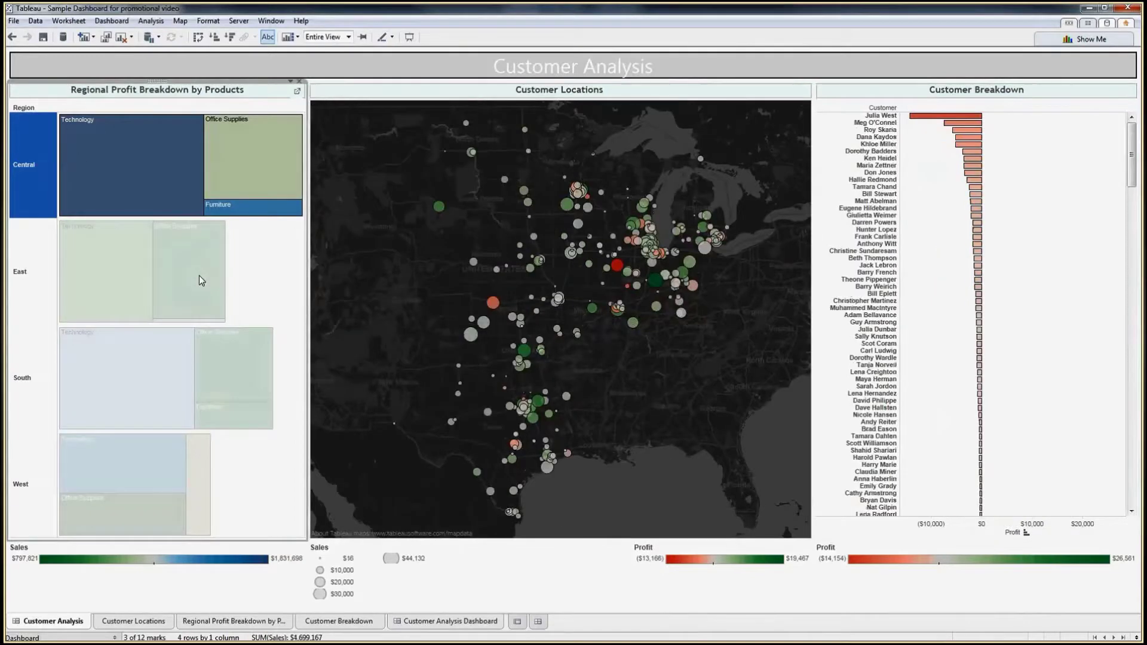
click(34, 144)
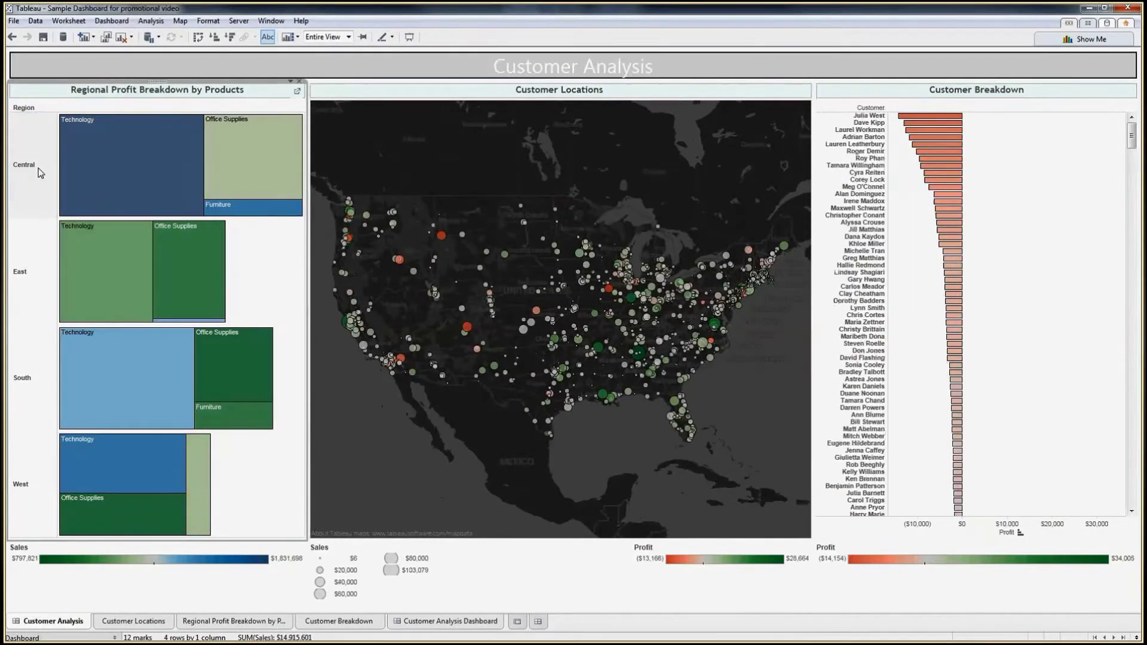
key(ctrl+Tab)
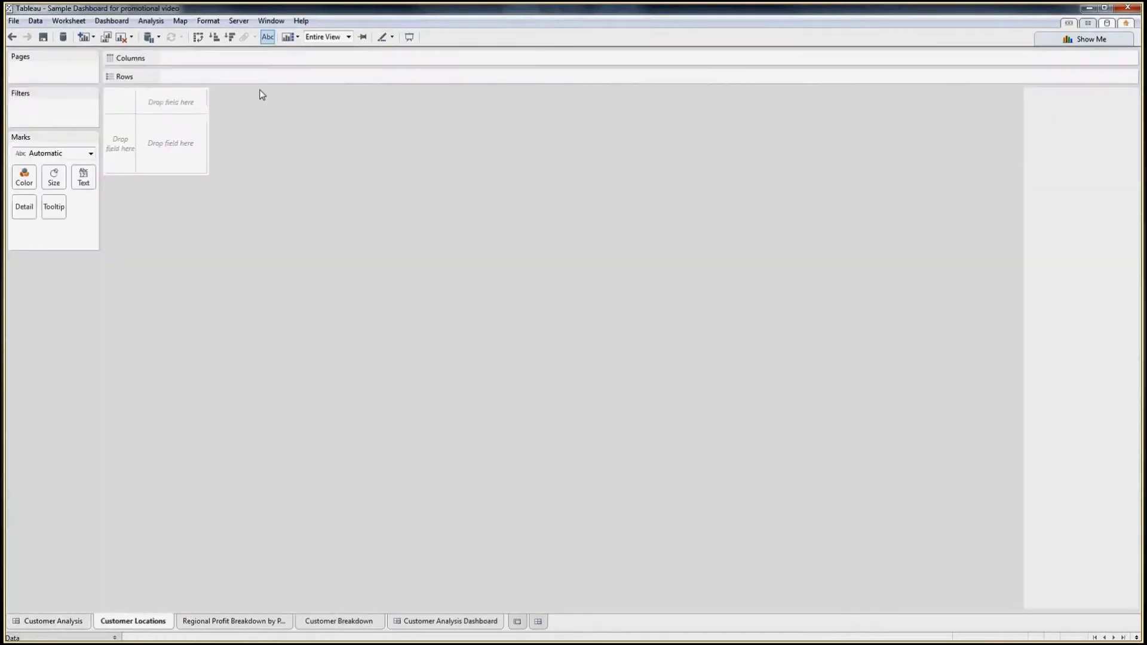
Show the data side bar and build a symbol map of Sales by City
click(271, 21)
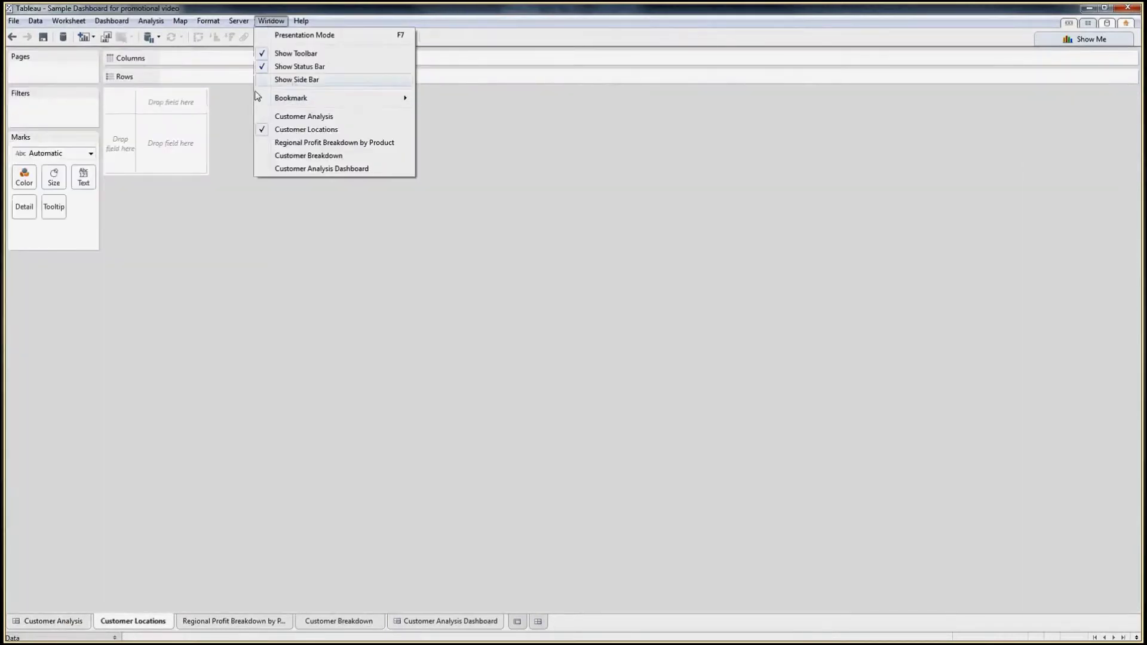
click(293, 80)
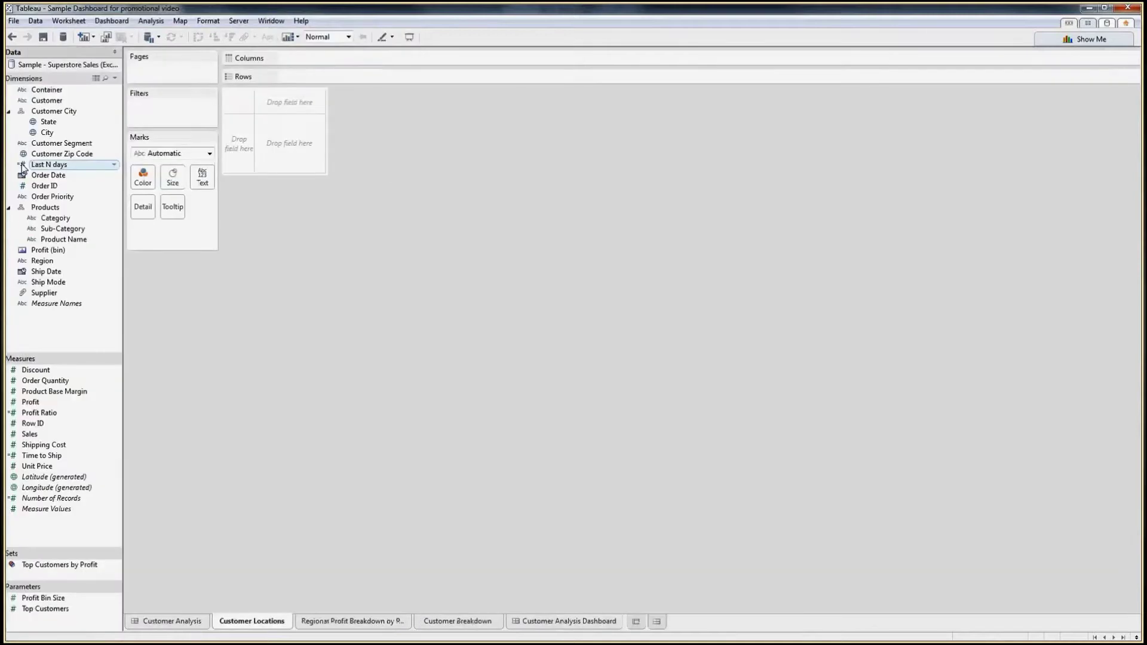
click(46, 132)
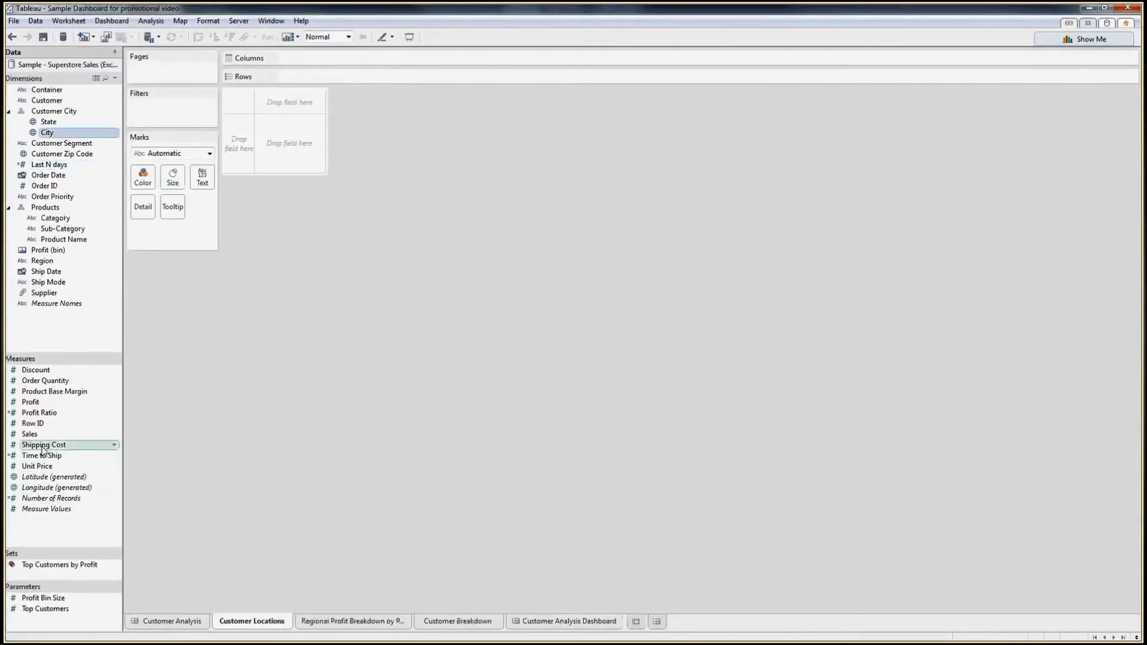
ctrl+click(30, 434)
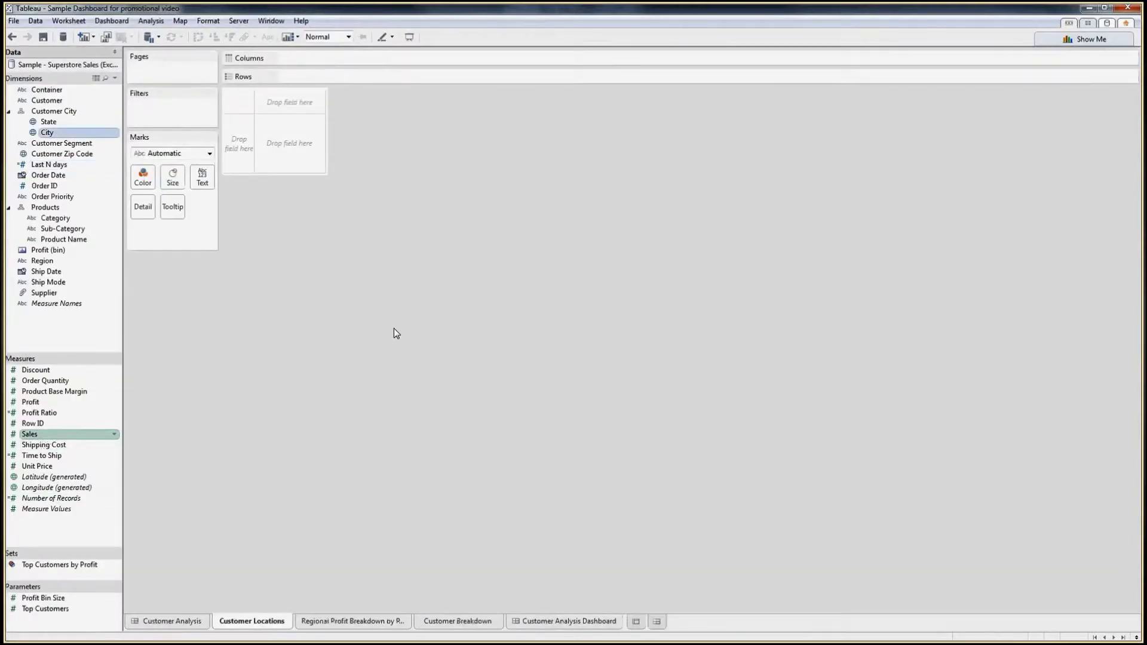
click(1076, 40)
click(1053, 77)
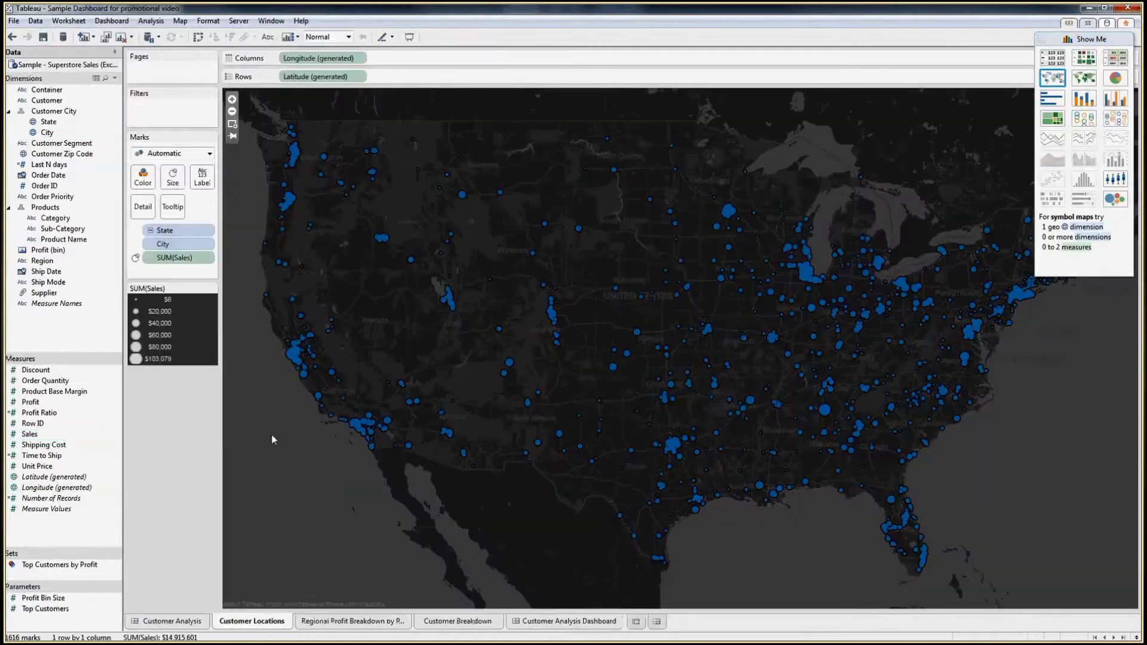
Colour the map marks by Profit and adjust the mark colour halo settings
drag(30, 402, 143, 177)
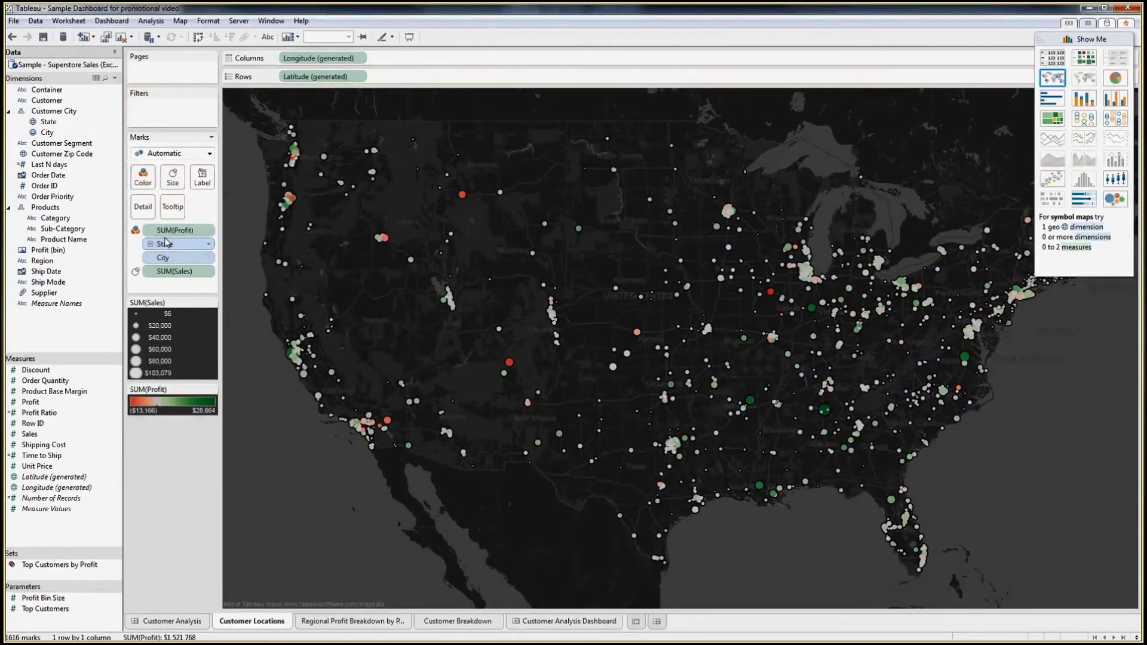
click(143, 176)
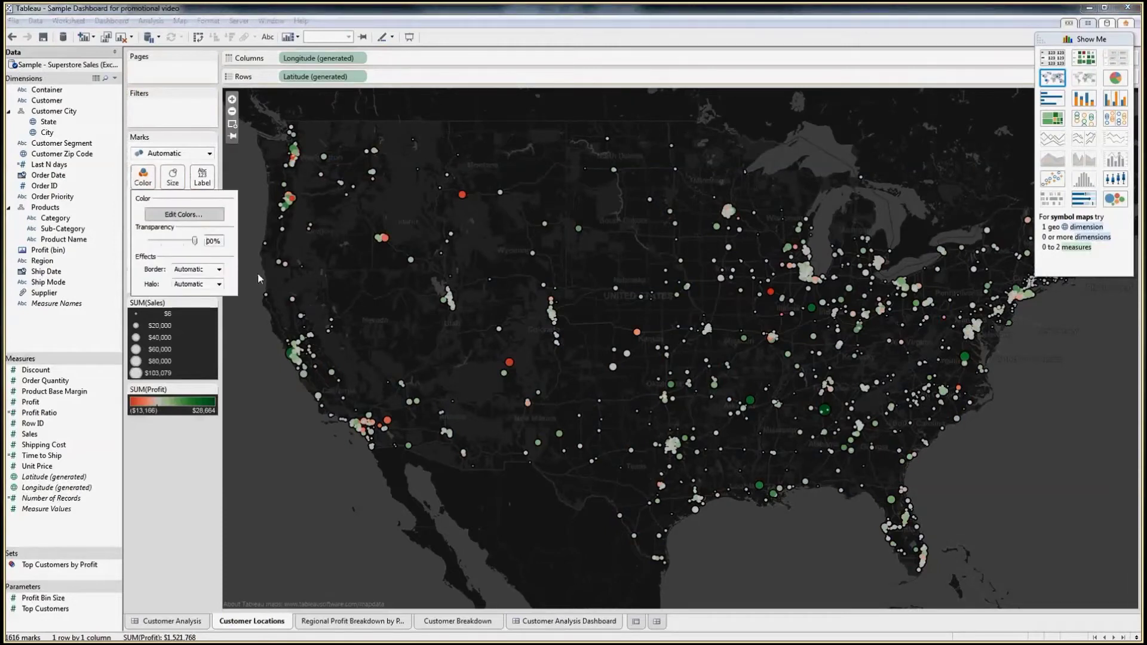
click(192, 284)
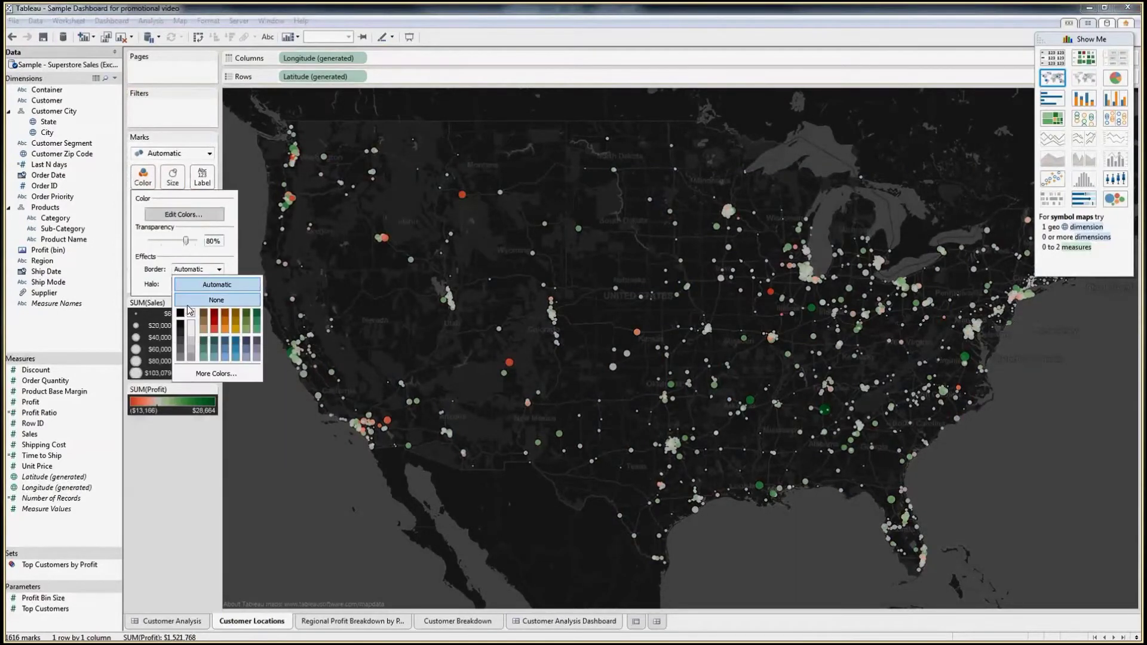
click(248, 396)
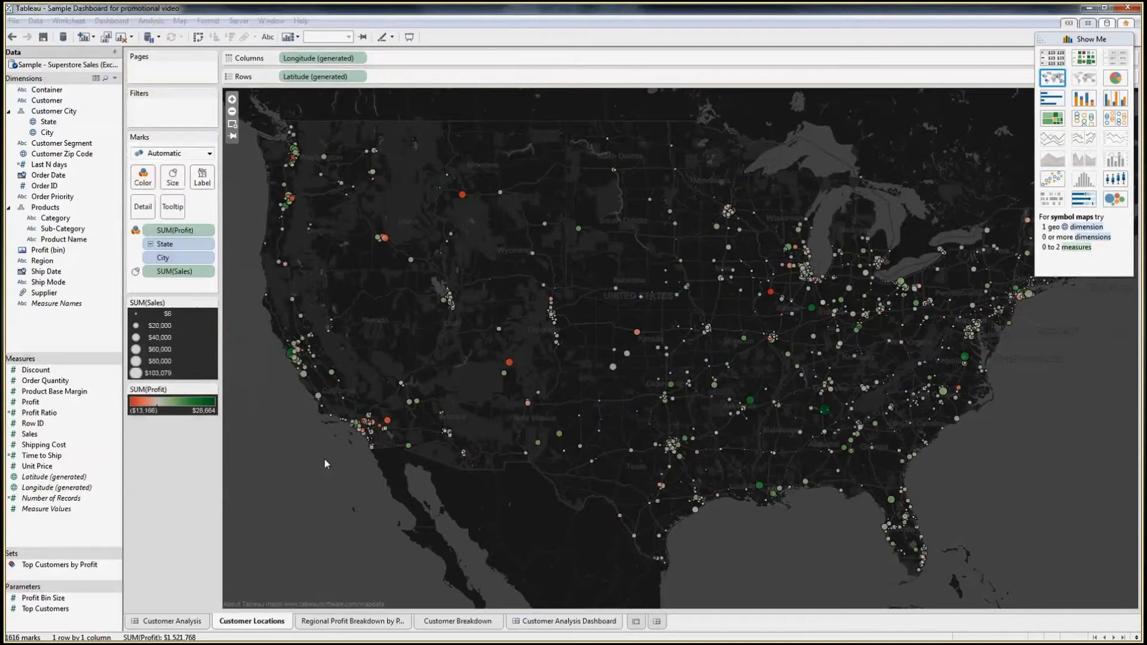
click(353, 622)
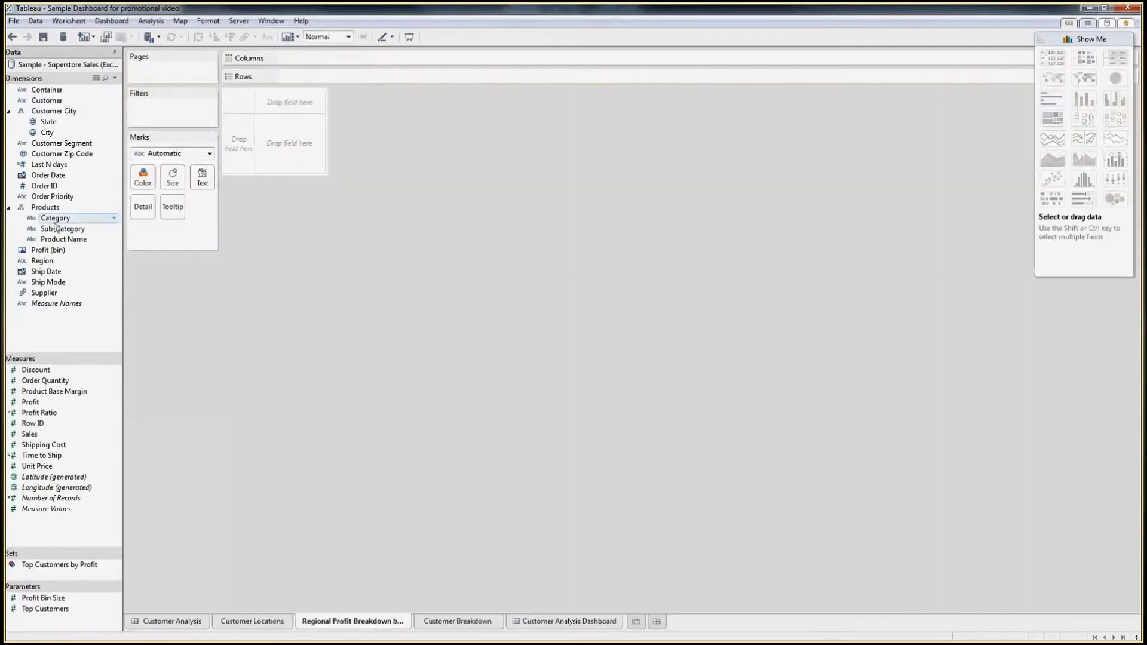
Build a sales treemap of Category split into rows by Region
ctrl+click(29, 434)
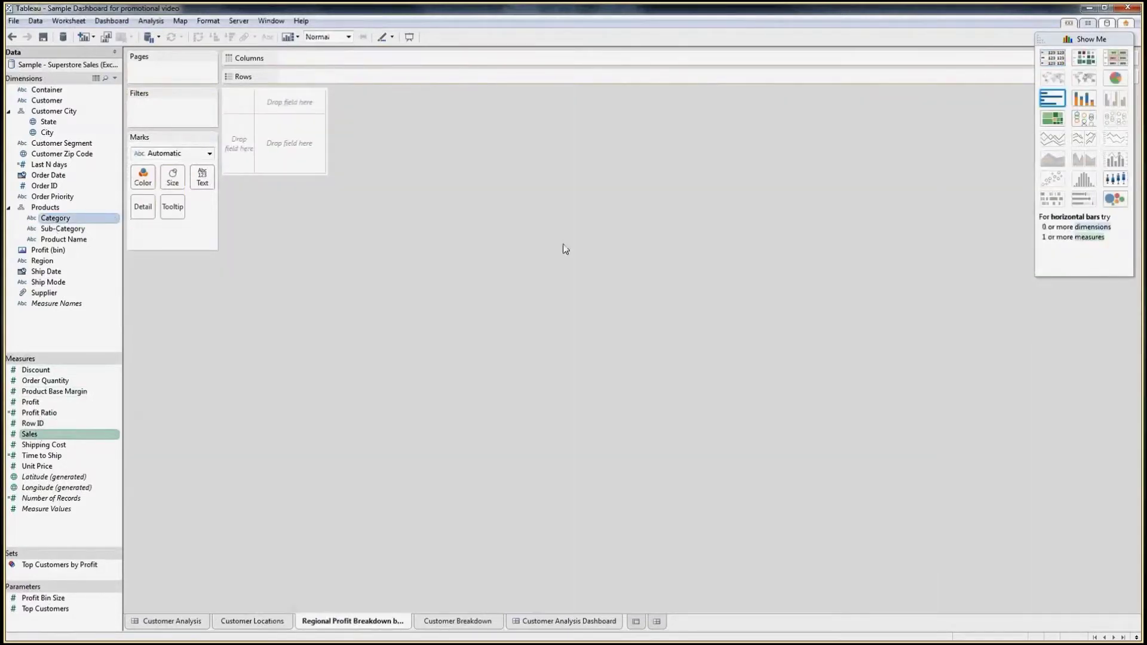
click(1052, 118)
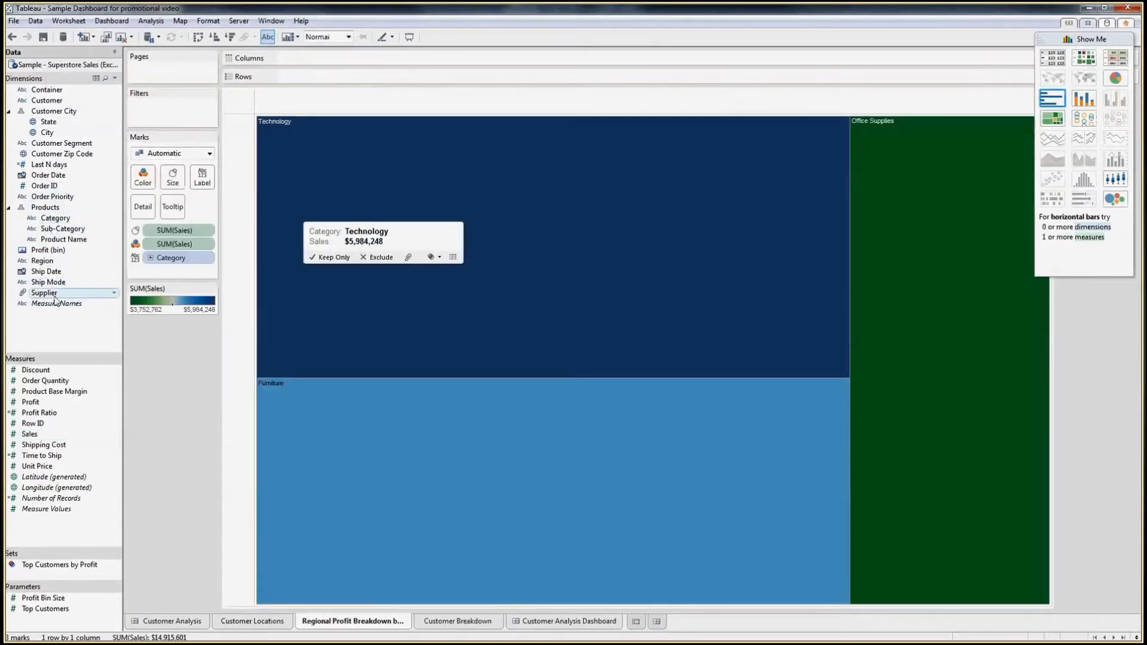
double_click(54, 261)
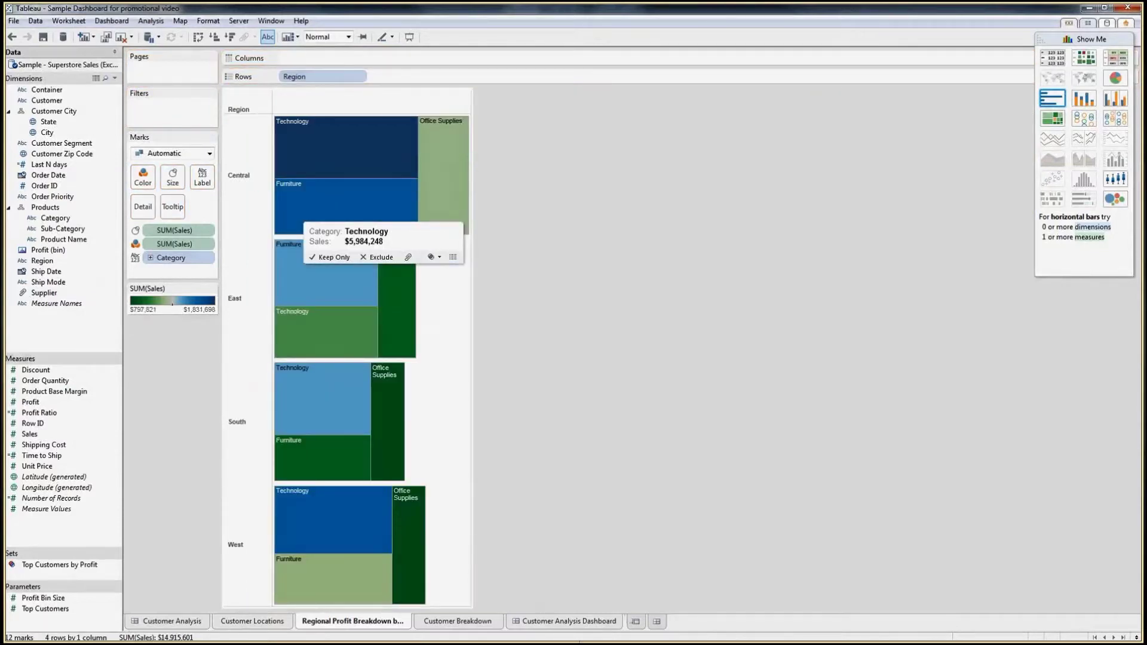
On Customer Breakdown, chart profit per customer as horizontal bars
click(466, 628)
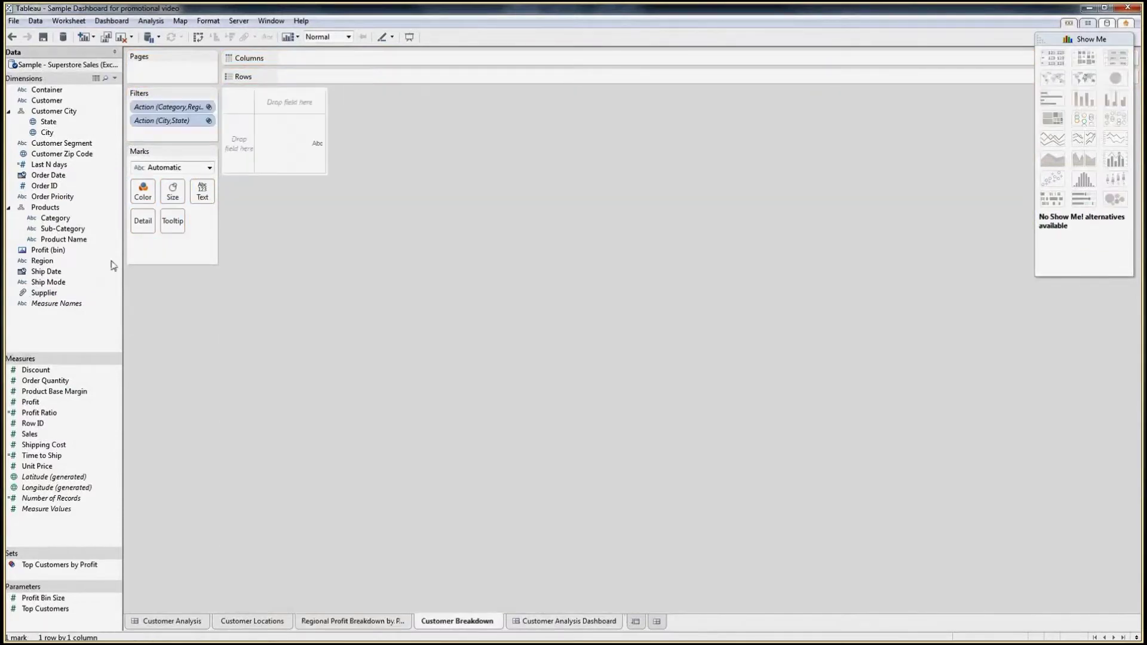
click(42, 102)
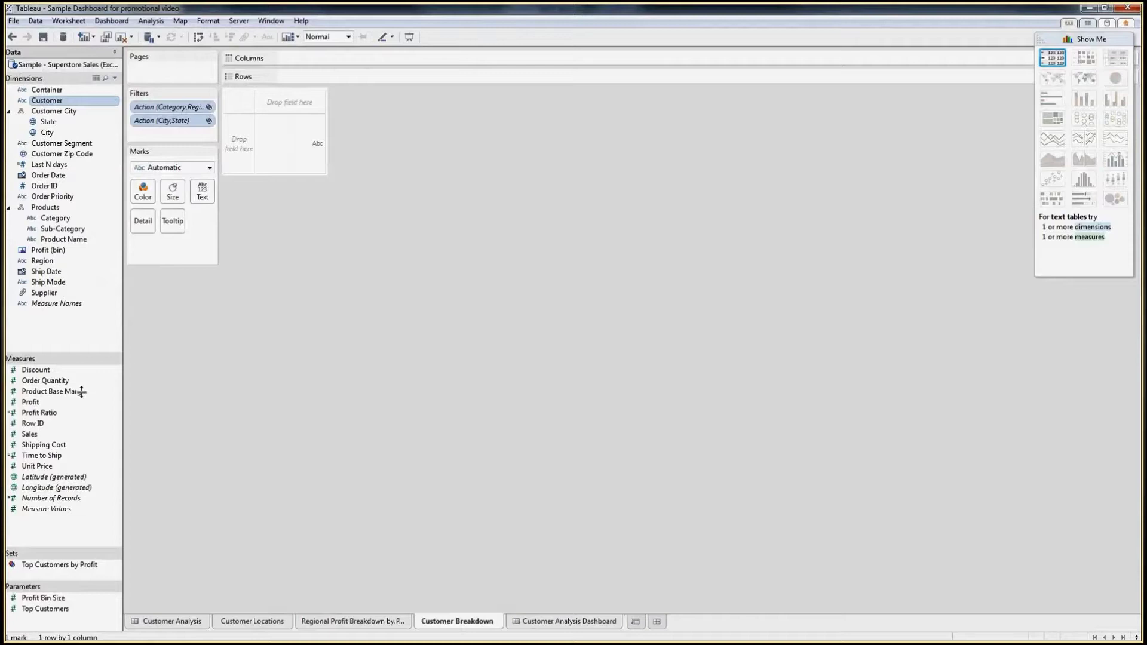
ctrl+click(45, 403)
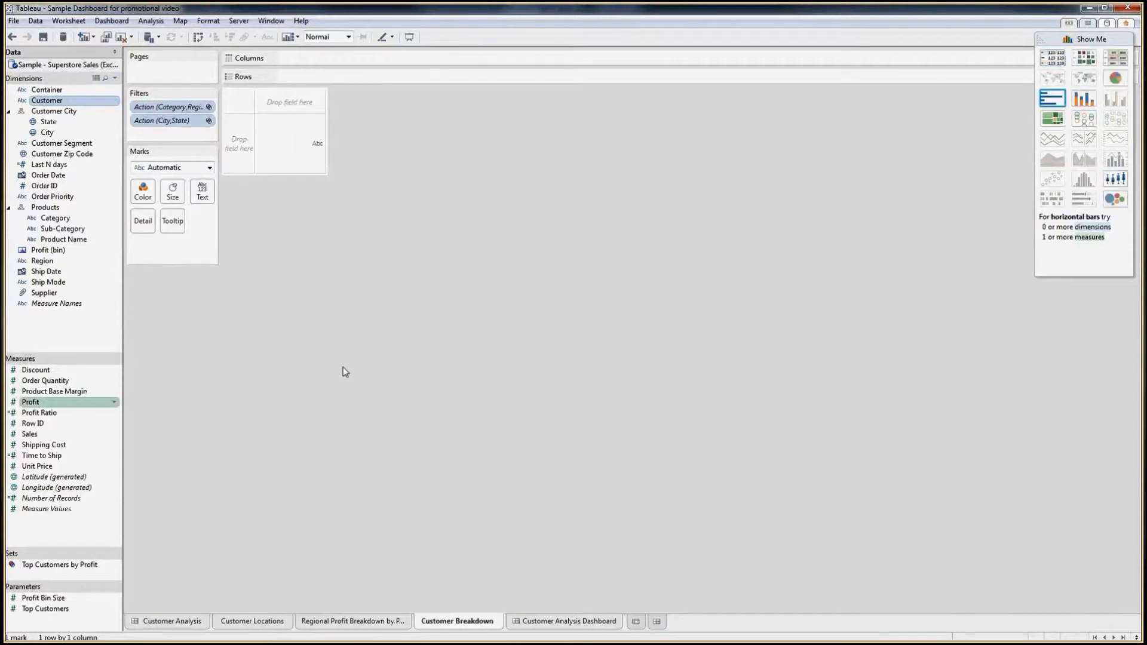
click(1050, 101)
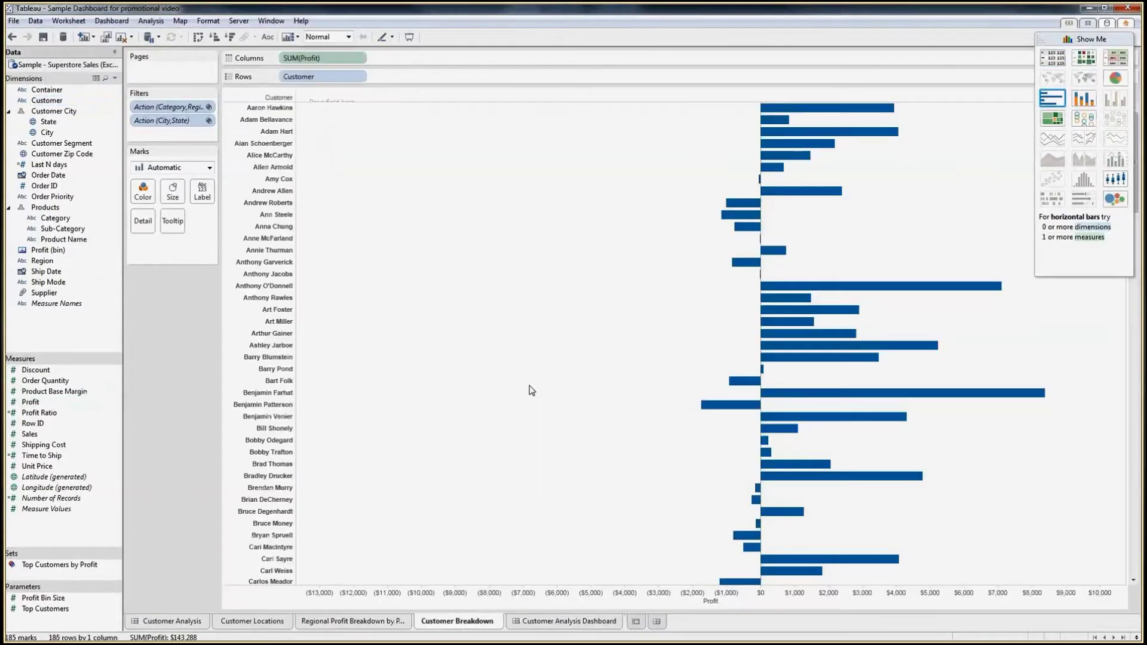
Sort customers with biggest losses first and colour the bars by Profit
click(725, 601)
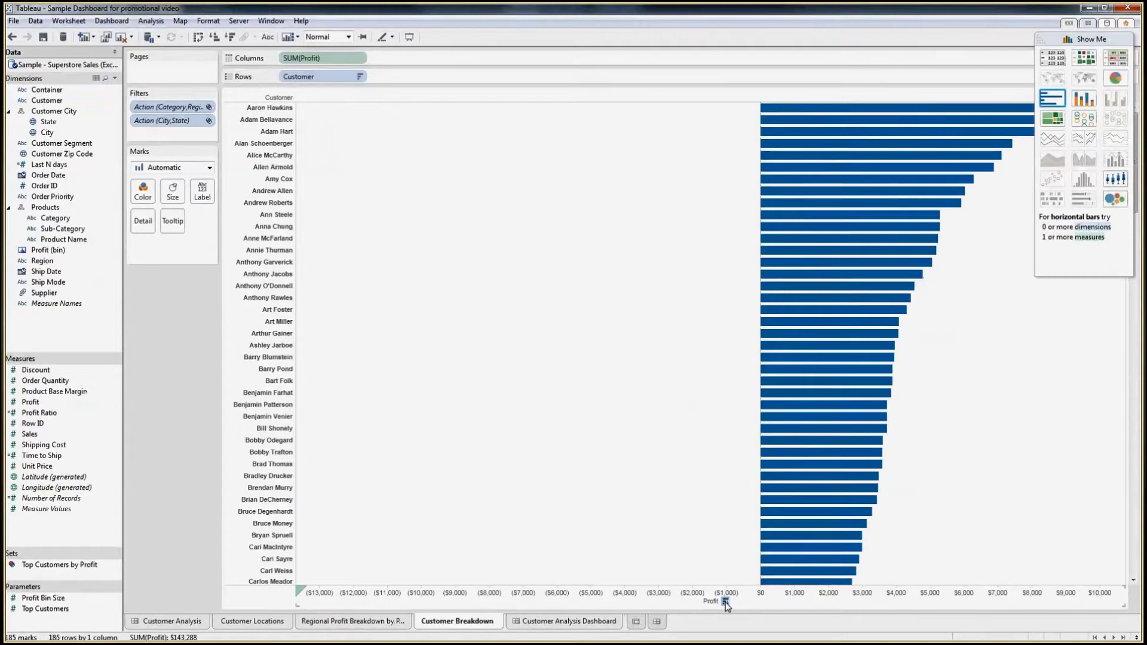
click(725, 602)
drag(323, 58, 143, 191)
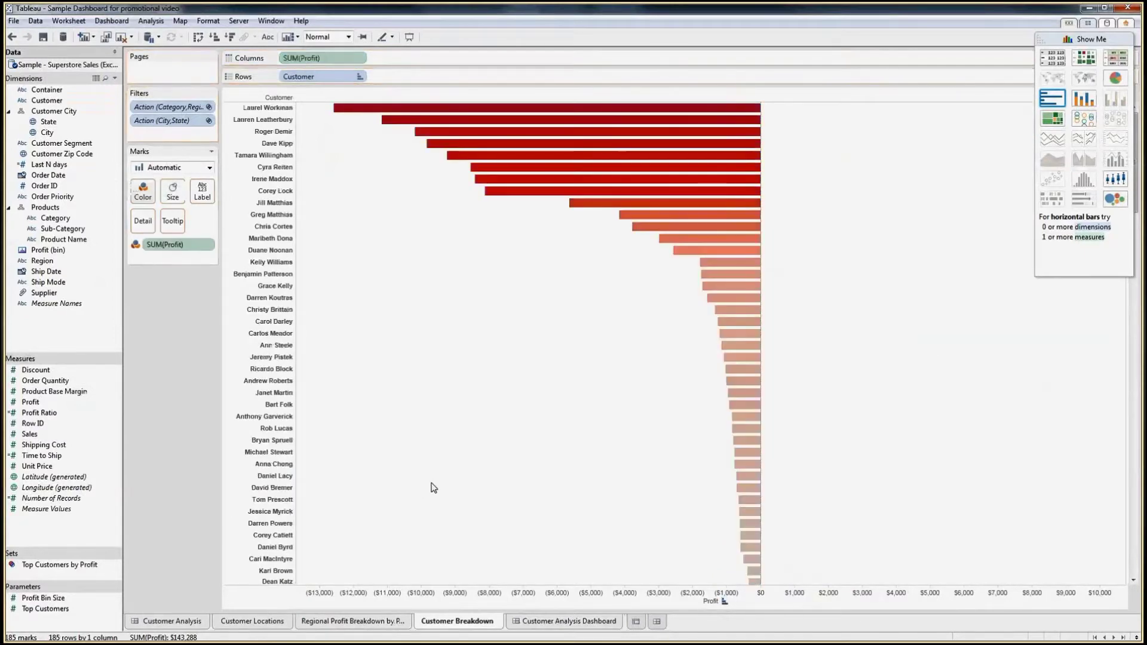
click(549, 625)
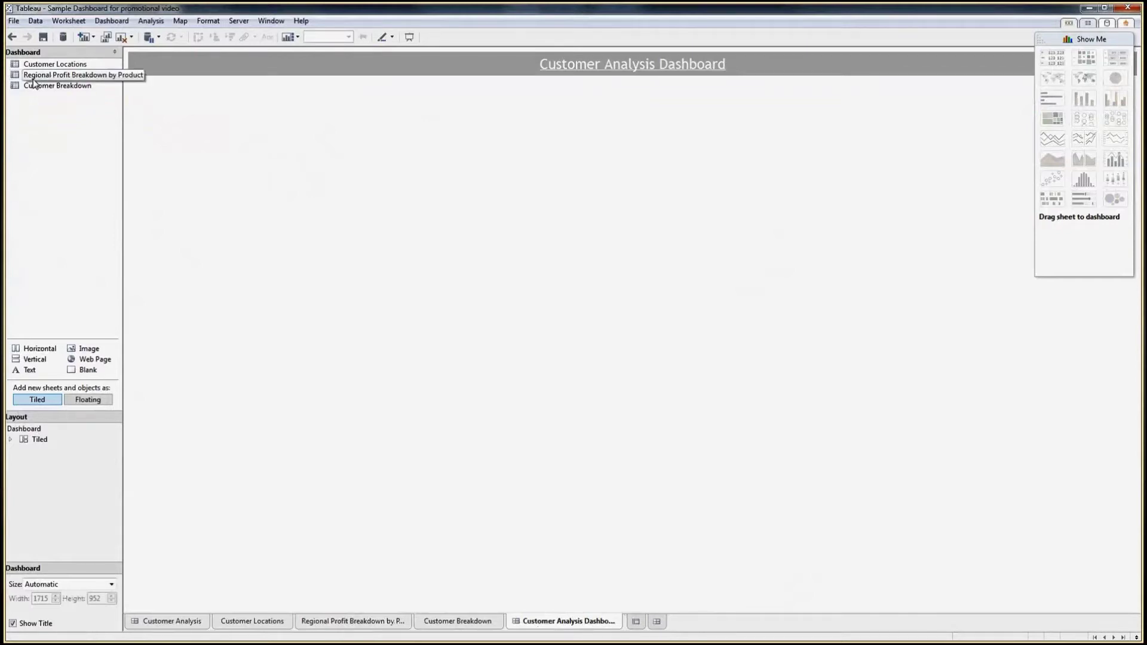
Place the regional treemap, Customer Locations map and Customer Breakdown chart, widening the map
drag(33, 79, 186, 191)
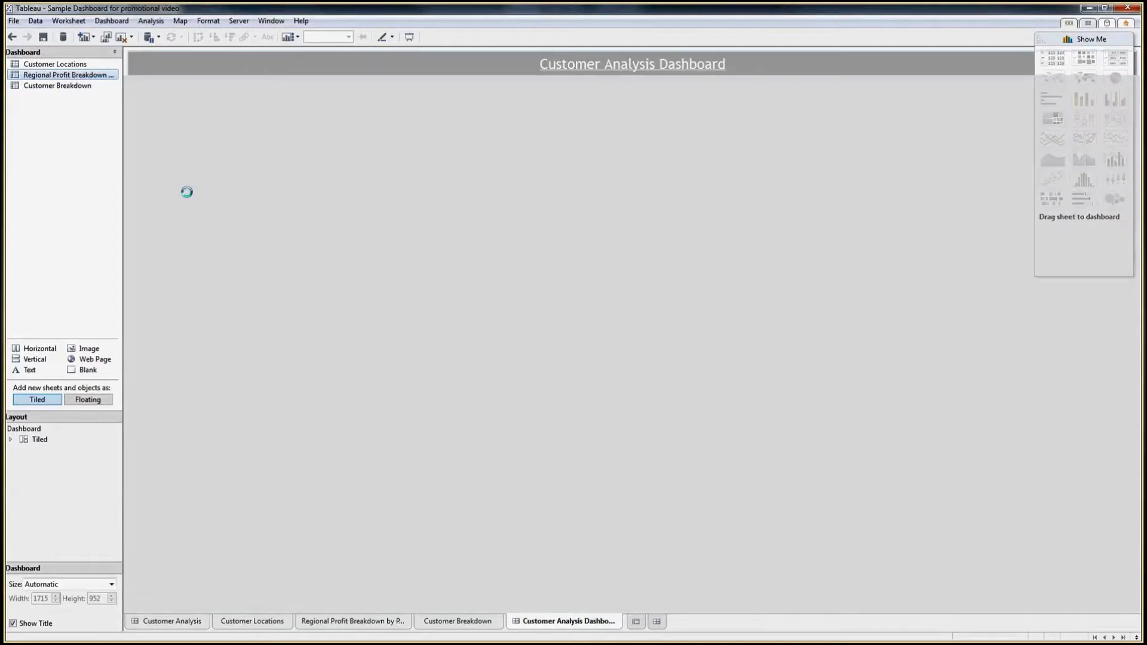
drag(55, 64, 487, 332)
drag(58, 86, 908, 311)
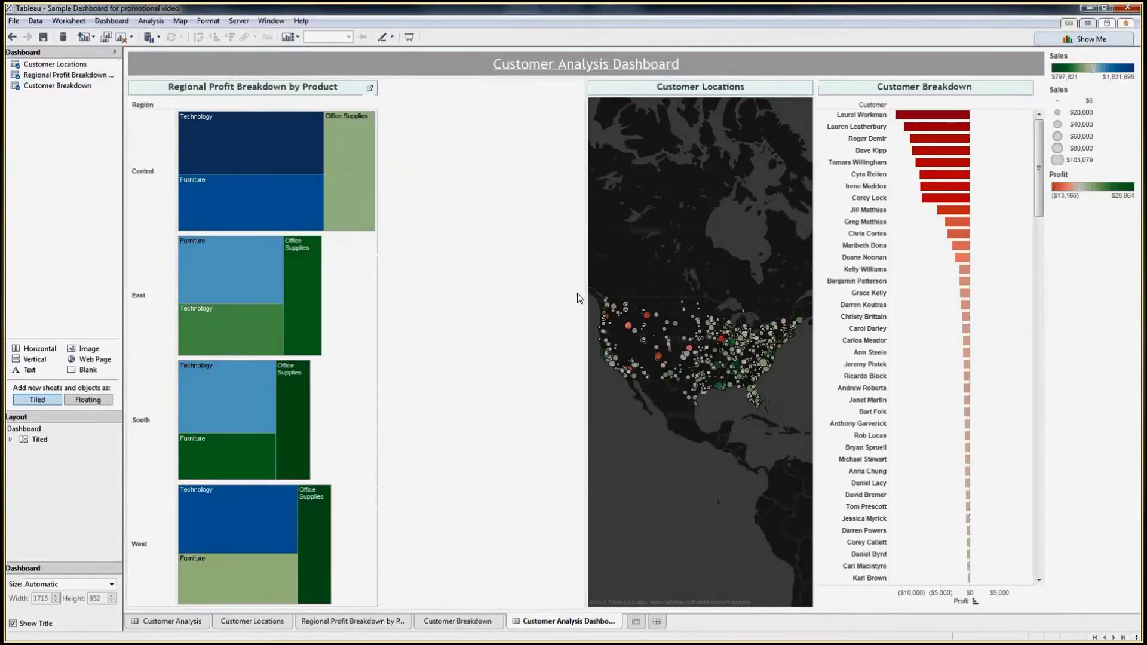
drag(580, 298, 380, 298)
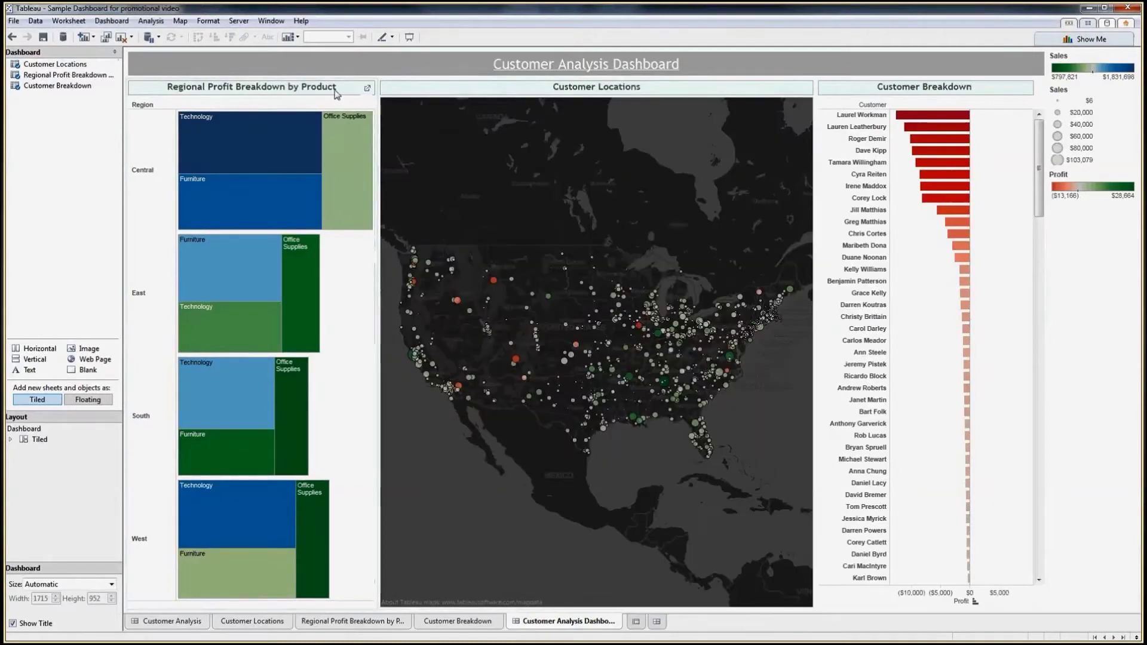
click(359, 78)
Set the treemap view to Fit Entire View
click(361, 78)
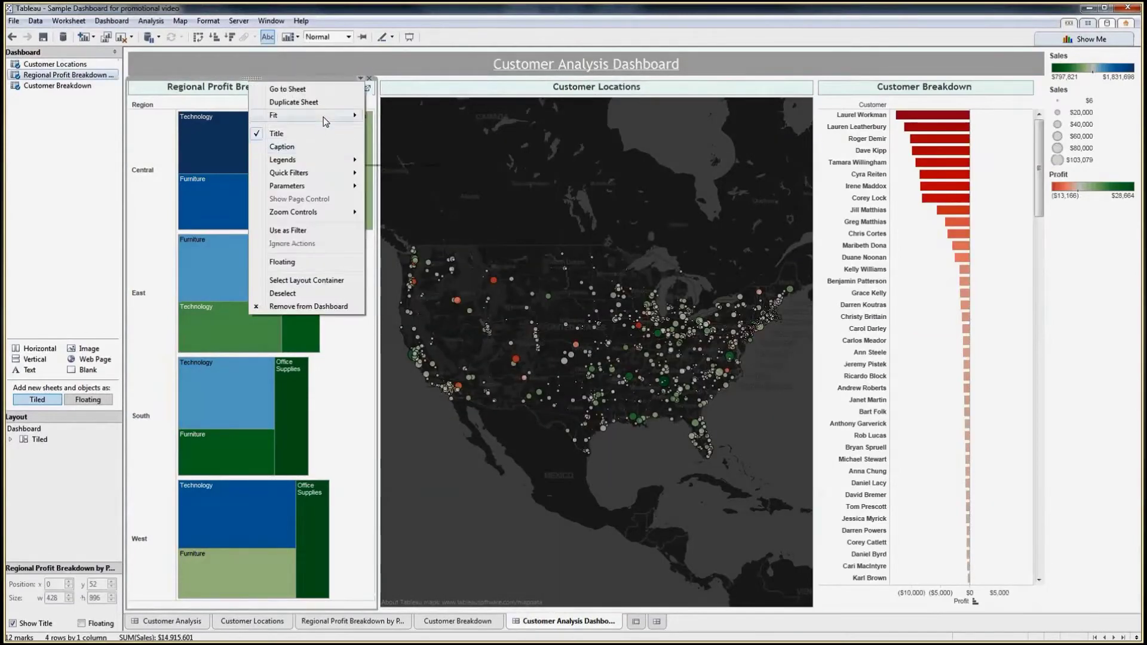
mouse_move(325, 117)
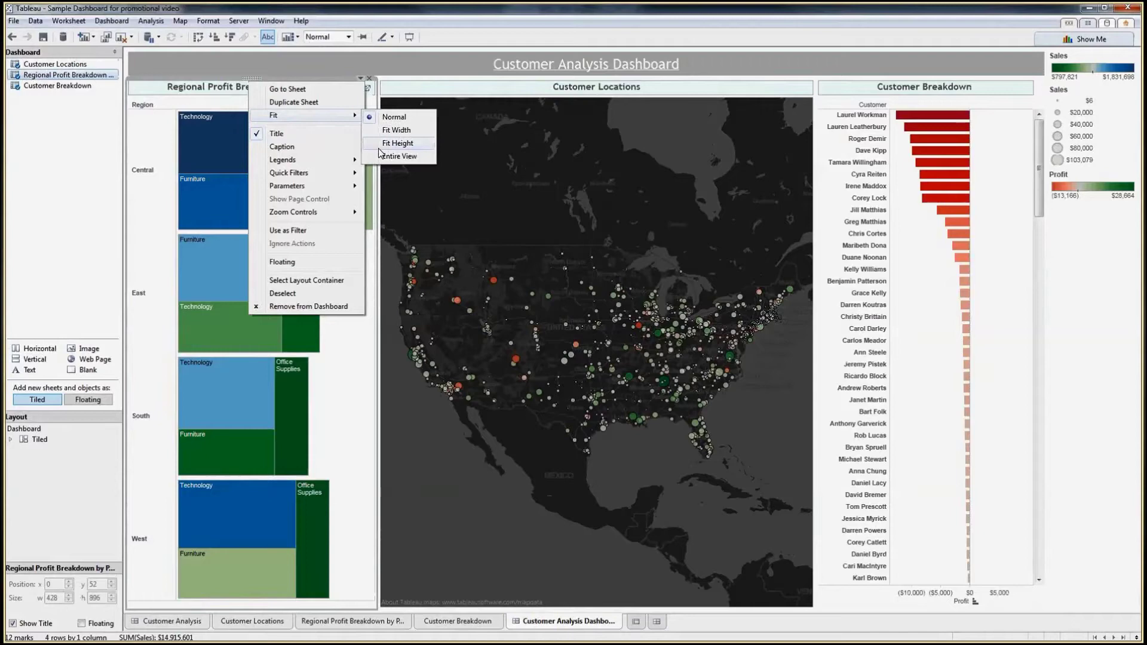
click(388, 156)
Move the Sales legends below the treemap and map, and collapse the side pane
drag(785, 320, 296, 558)
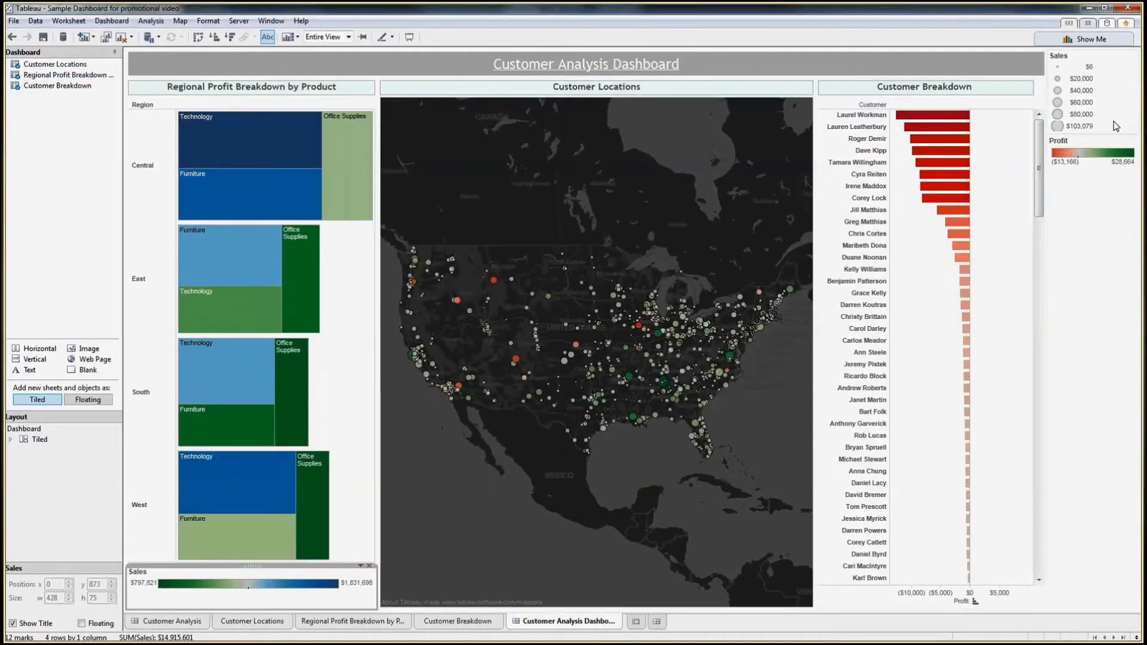
click(1086, 52)
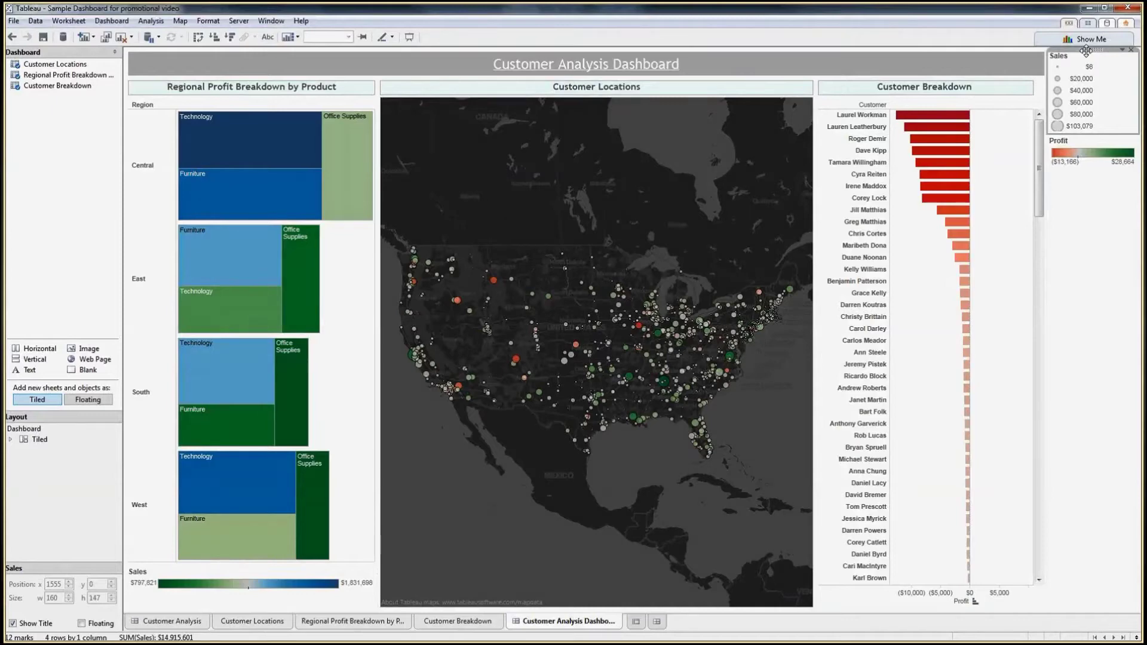
drag(1086, 52, 894, 580)
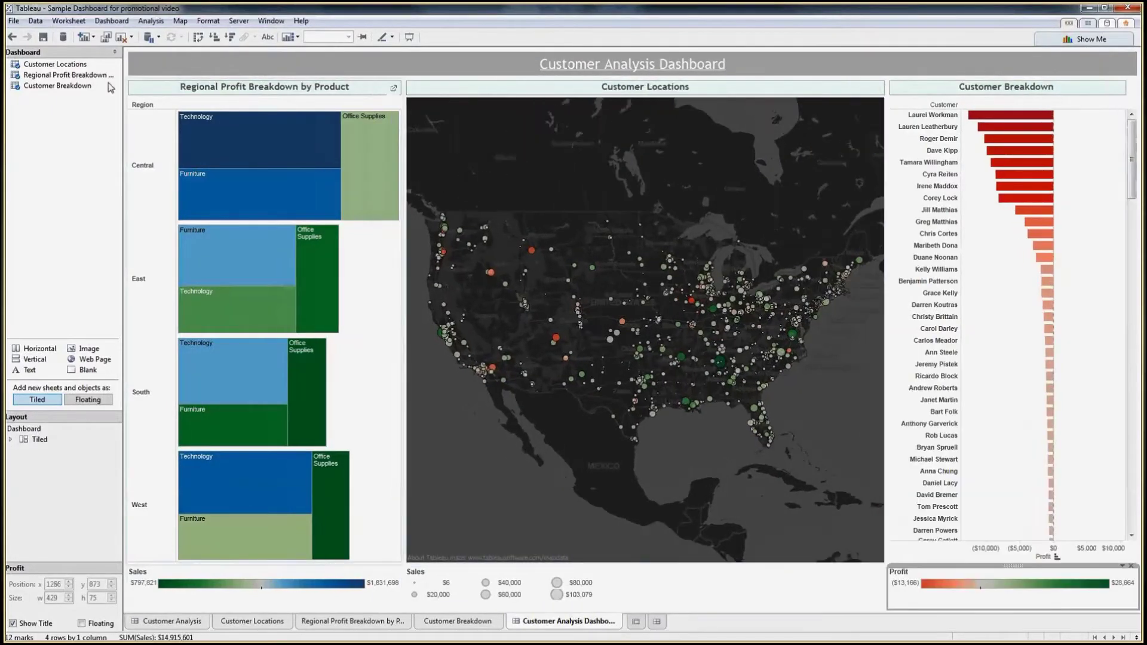
click(114, 52)
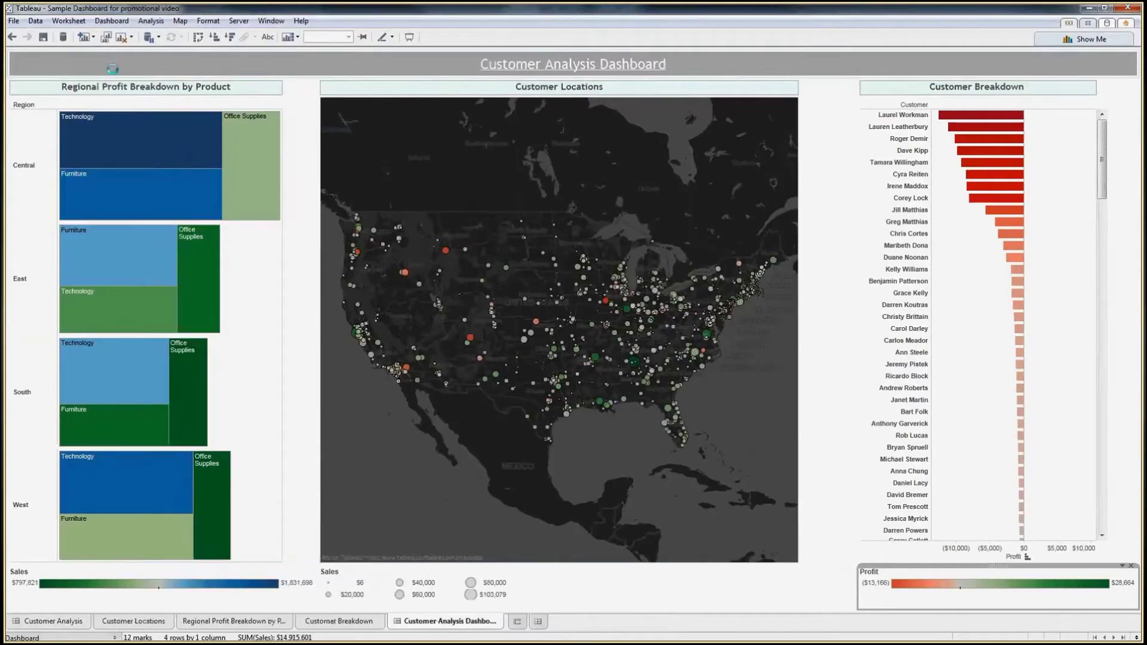
click(112, 21)
click(120, 120)
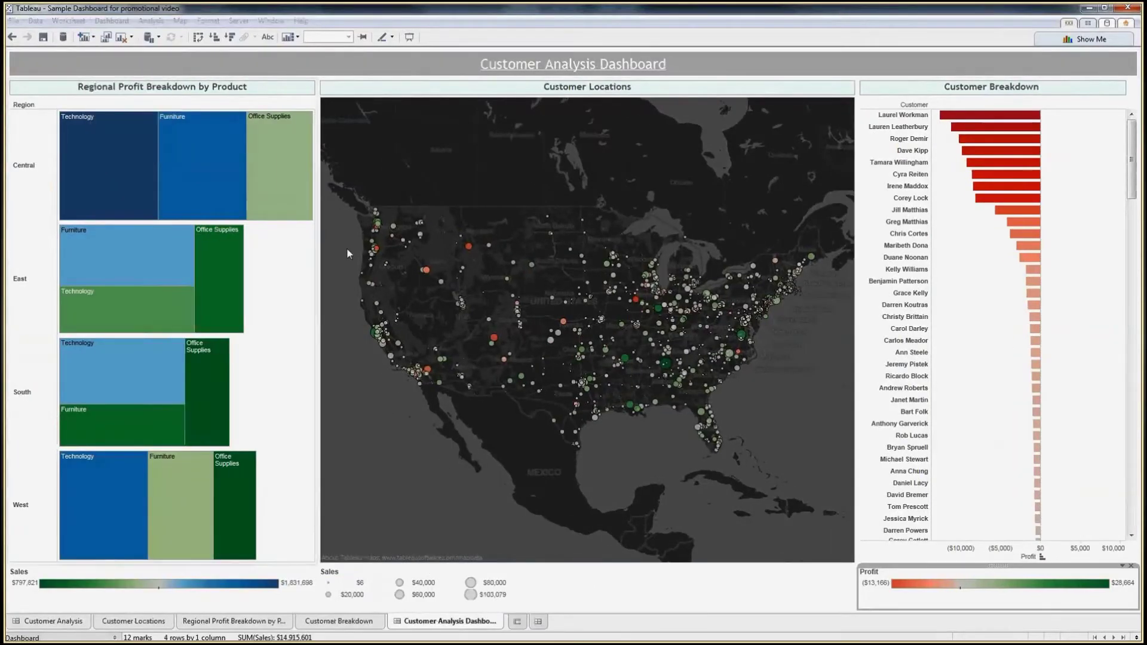
Add a default filter action, Filter2, running on select across all sheets
click(434, 380)
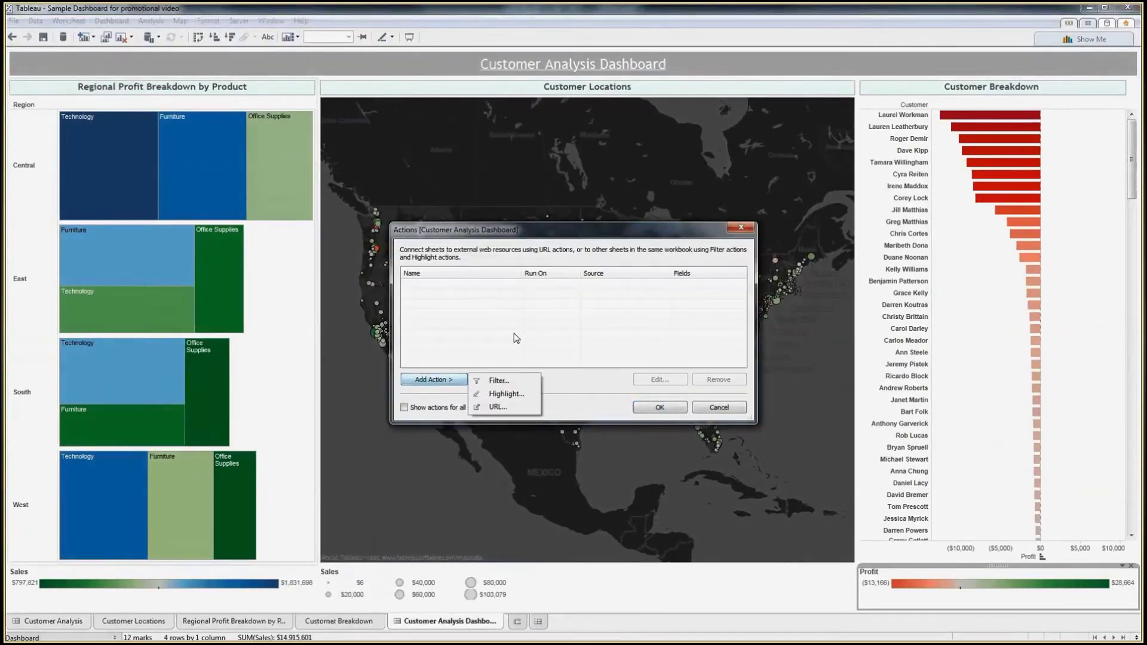
click(510, 382)
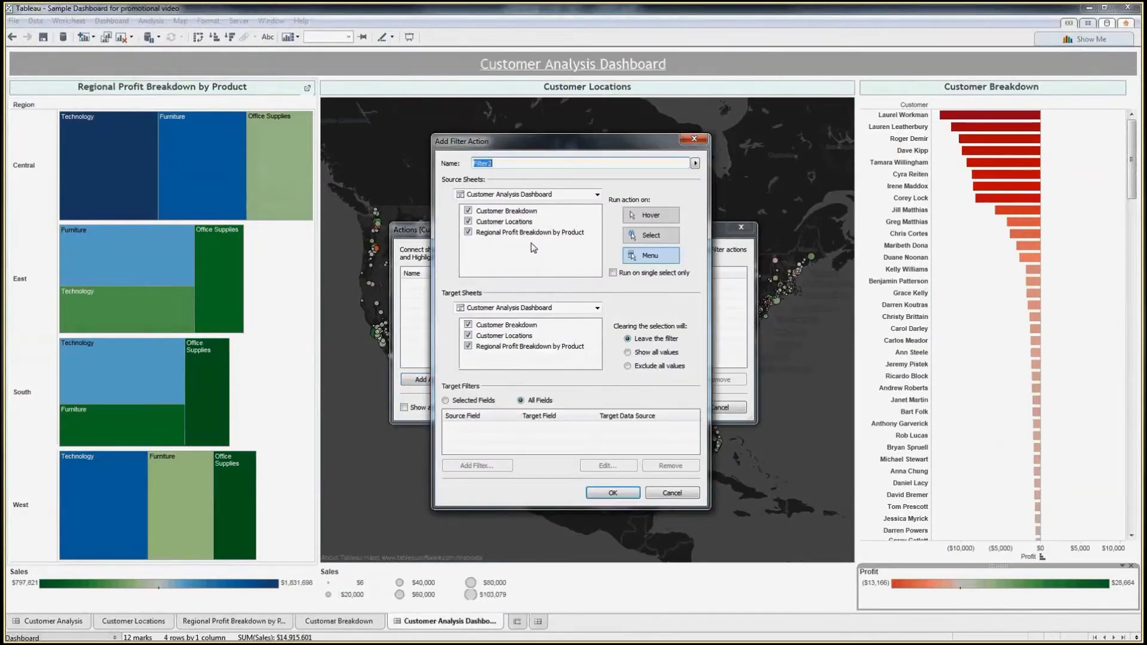
click(617, 493)
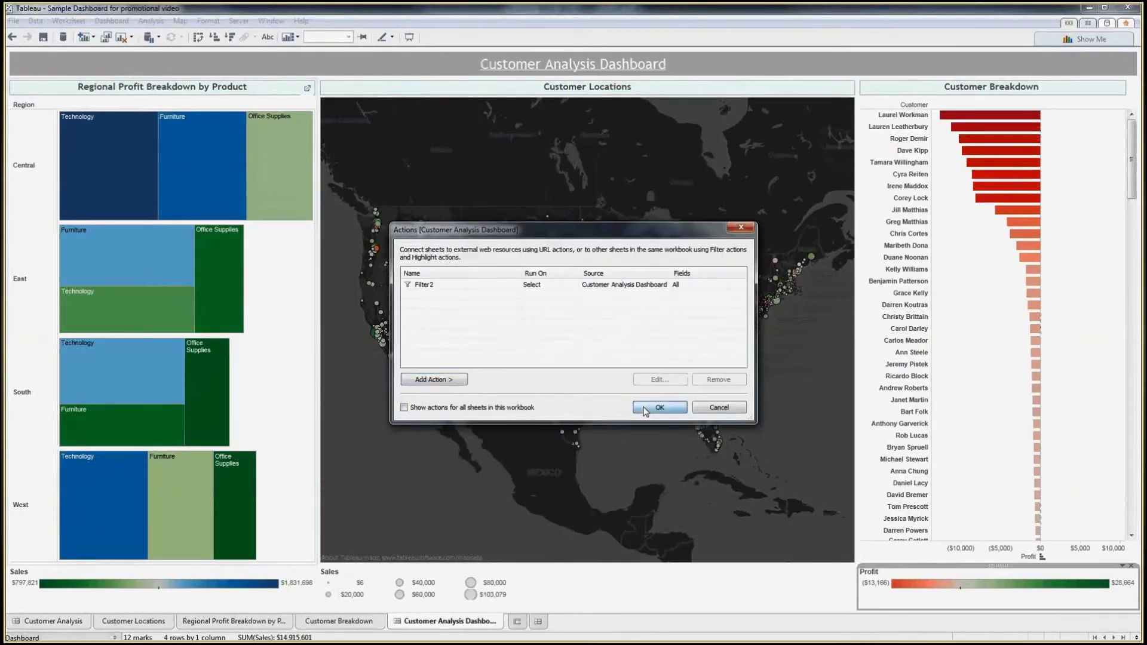
click(659, 407)
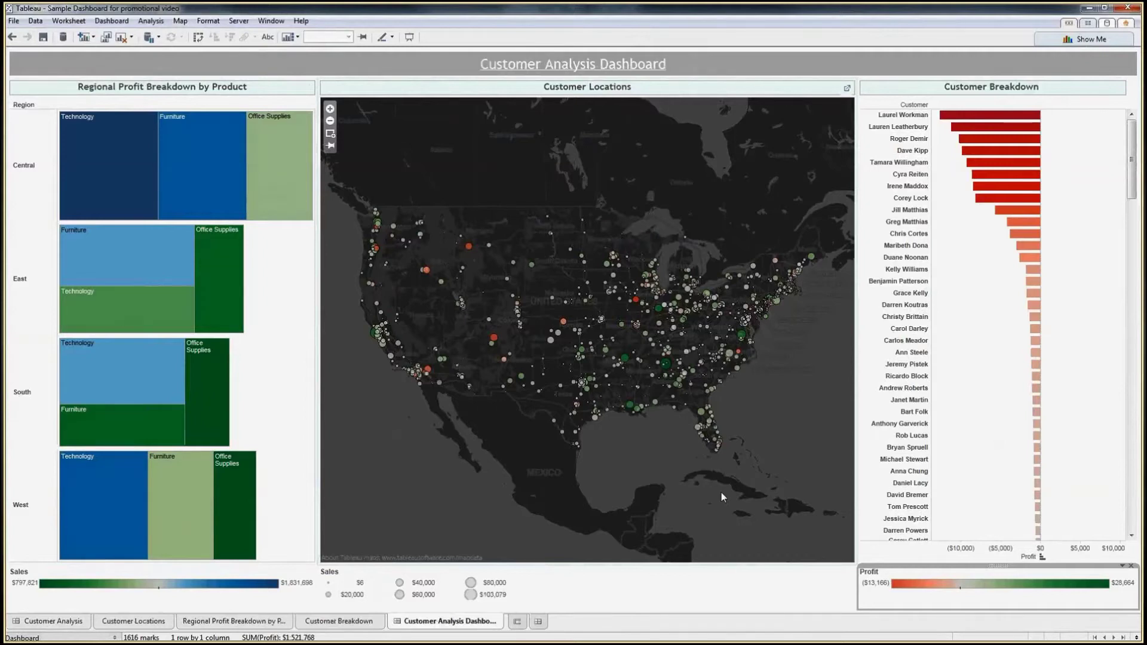
Filter the dashboard to Central, then to the Hays, Kansas location, clearing each
click(13, 164)
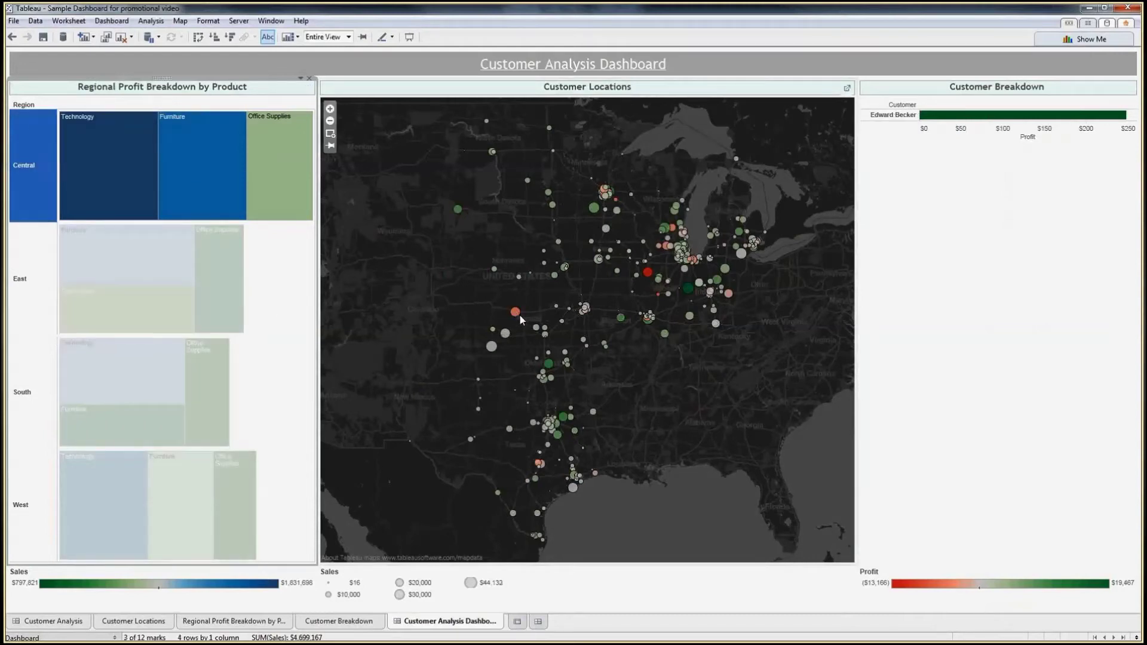
click(519, 316)
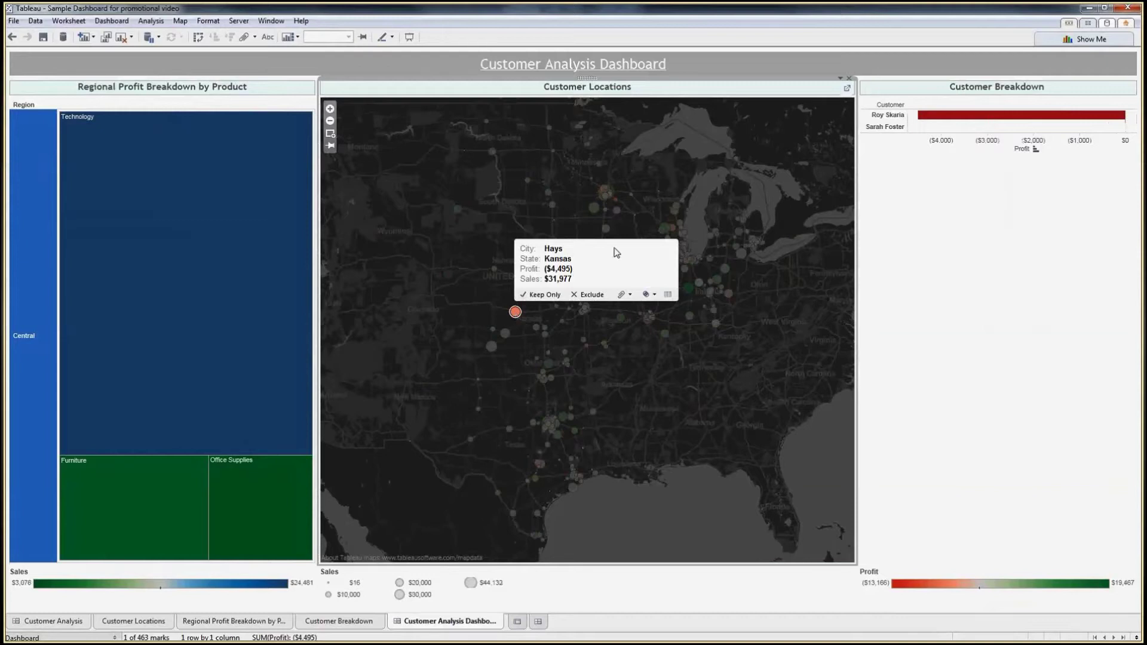
mouse_move(951, 119)
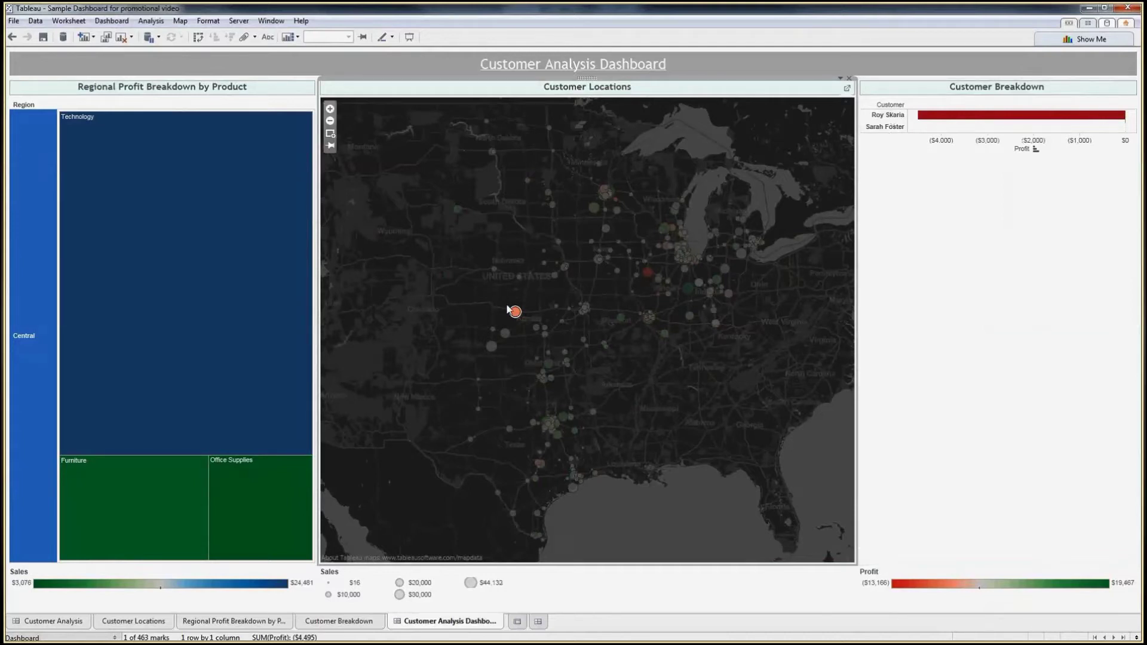
click(512, 278)
click(283, 308)
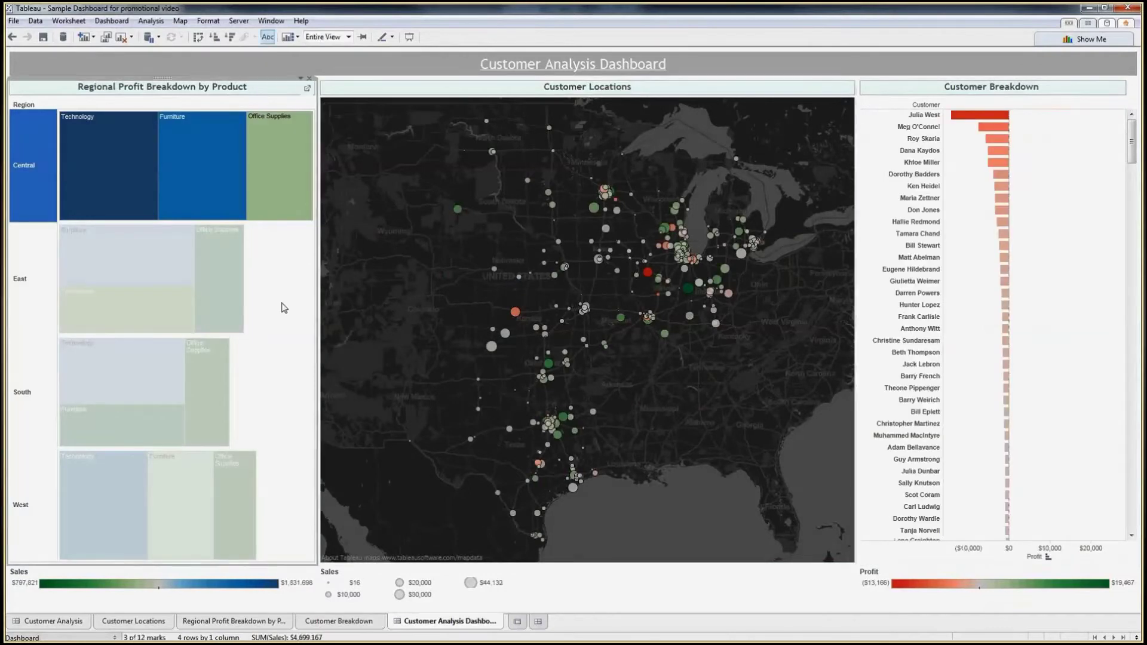
click(283, 307)
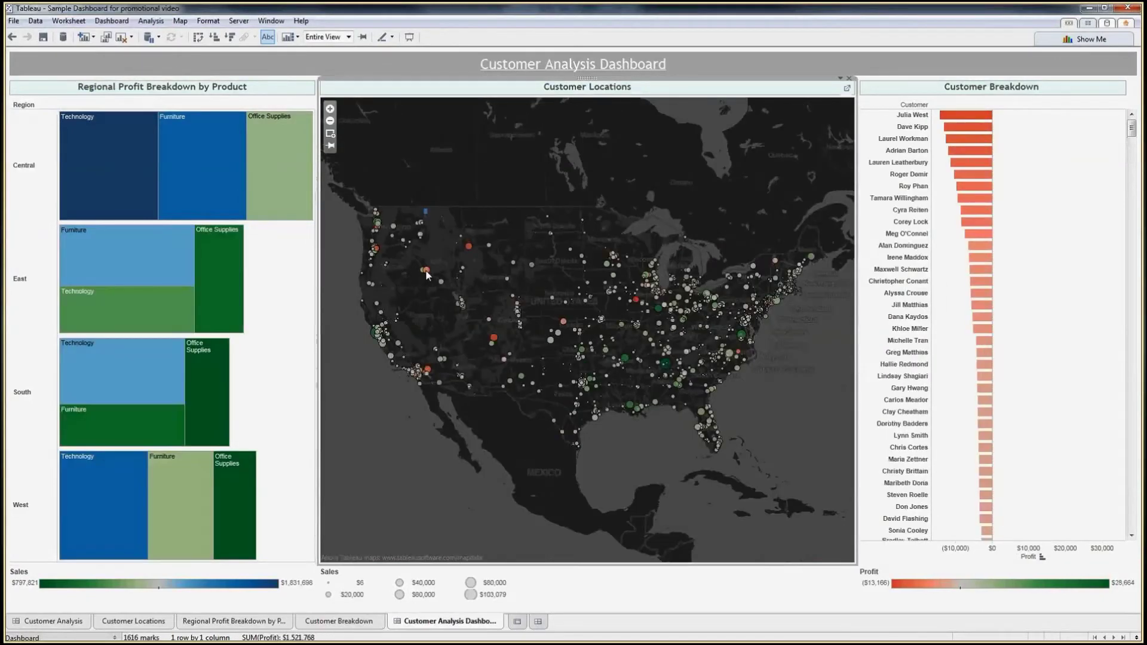
Drag-select northern central customers on the map, then filter to South region Technology
drag(423, 209, 543, 317)
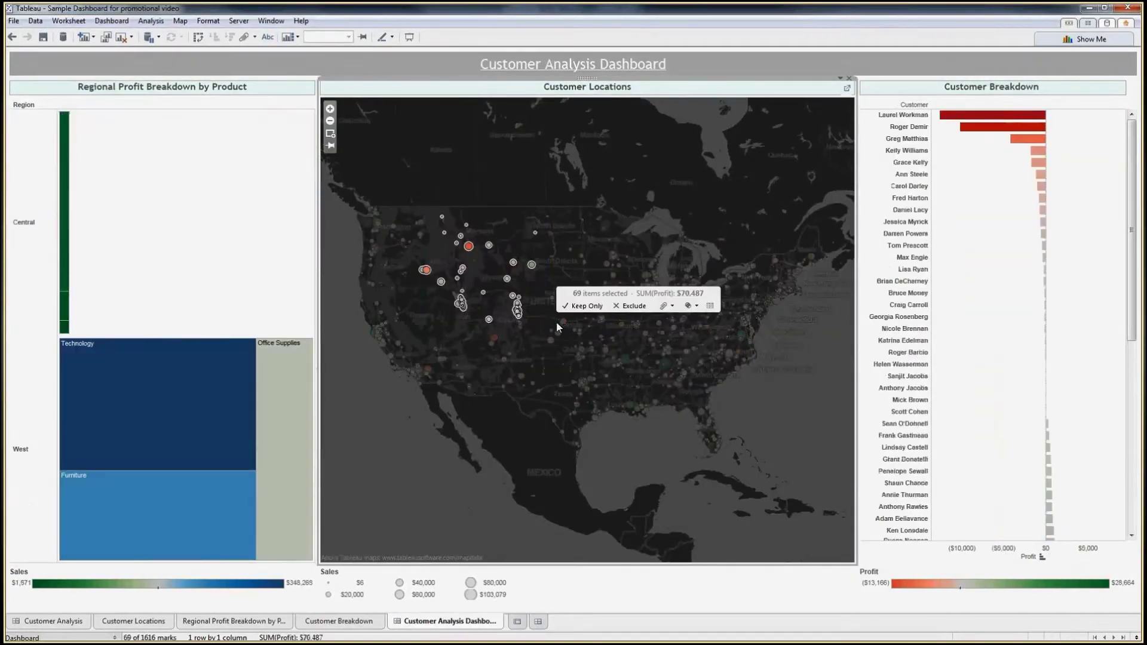
click(464, 177)
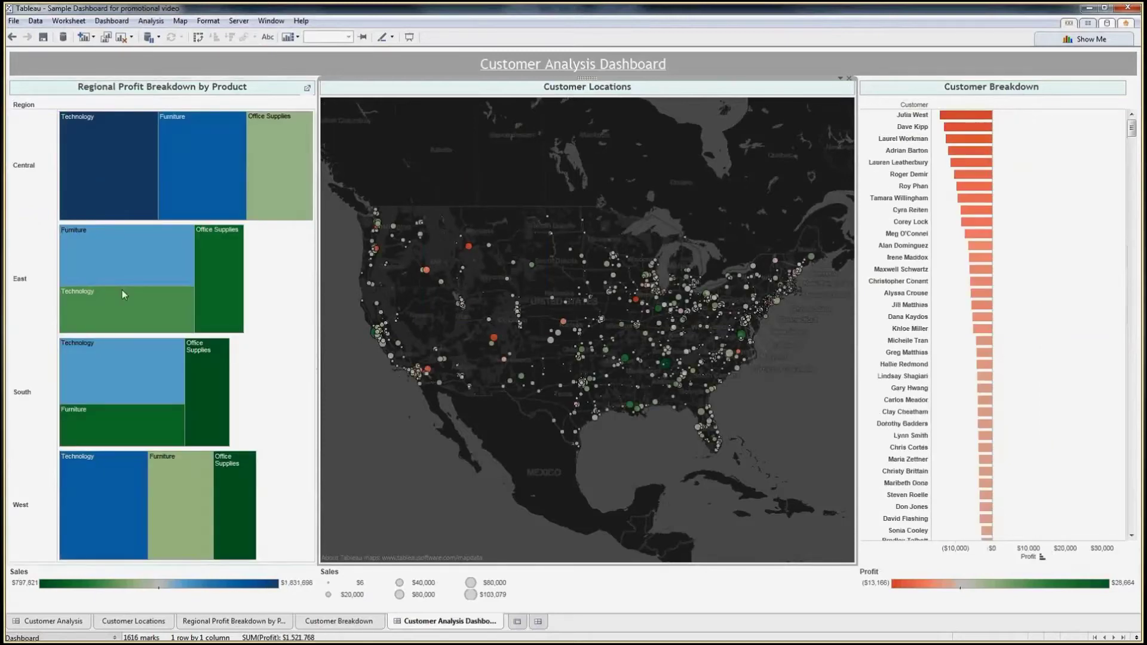
click(111, 377)
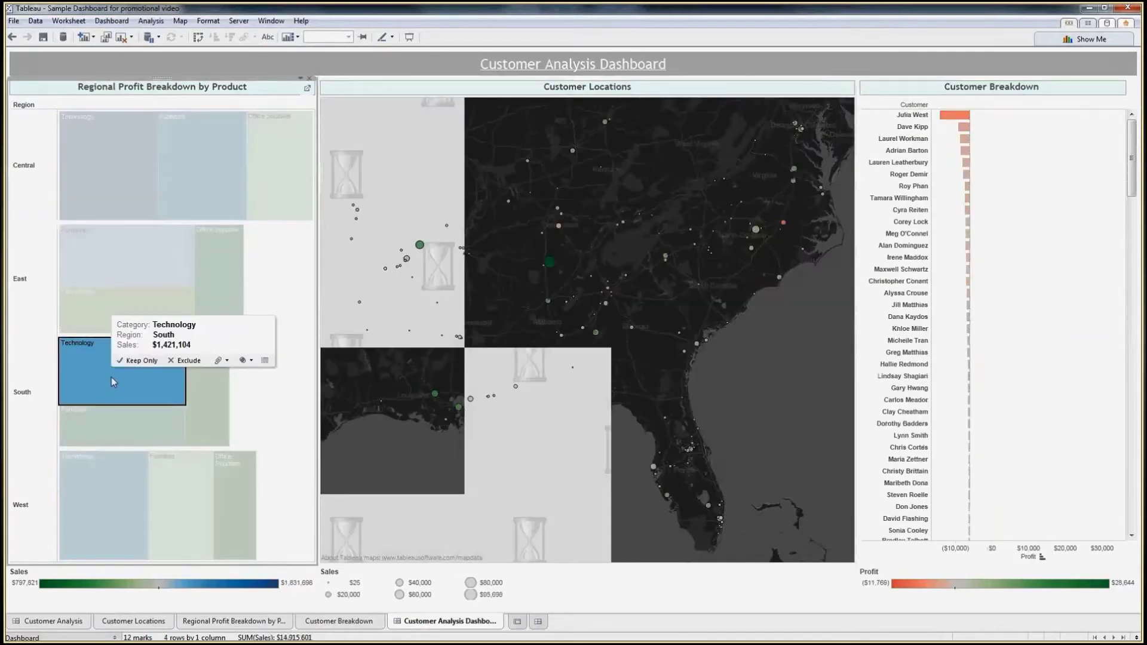
click(269, 262)
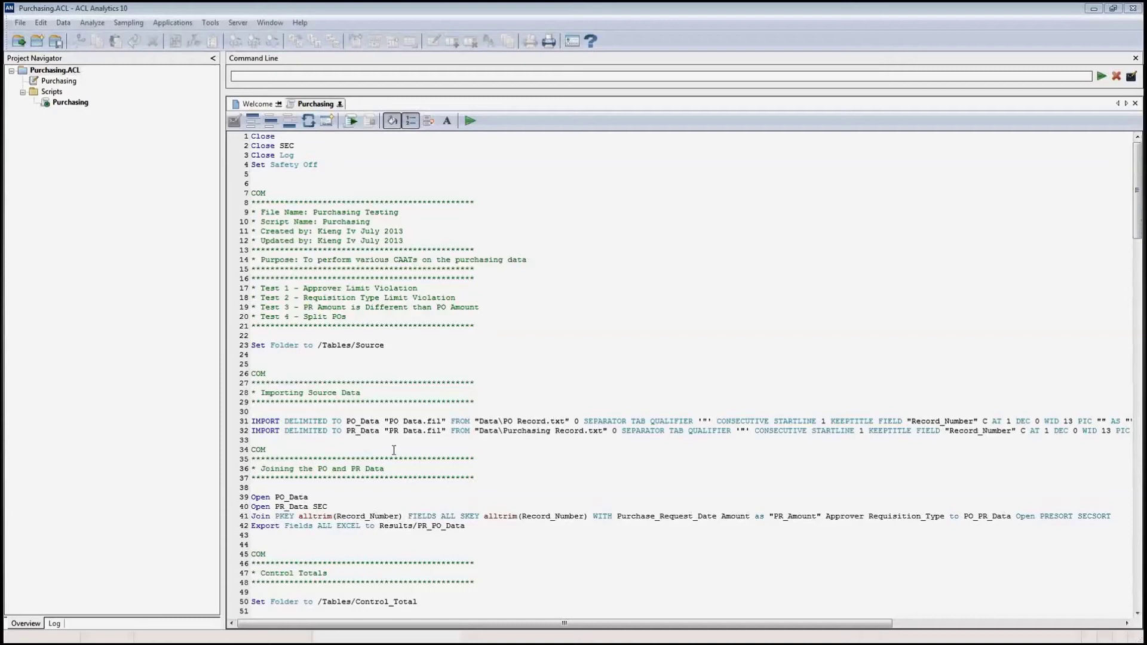
drag(239, 422, 239, 434)
click(260, 440)
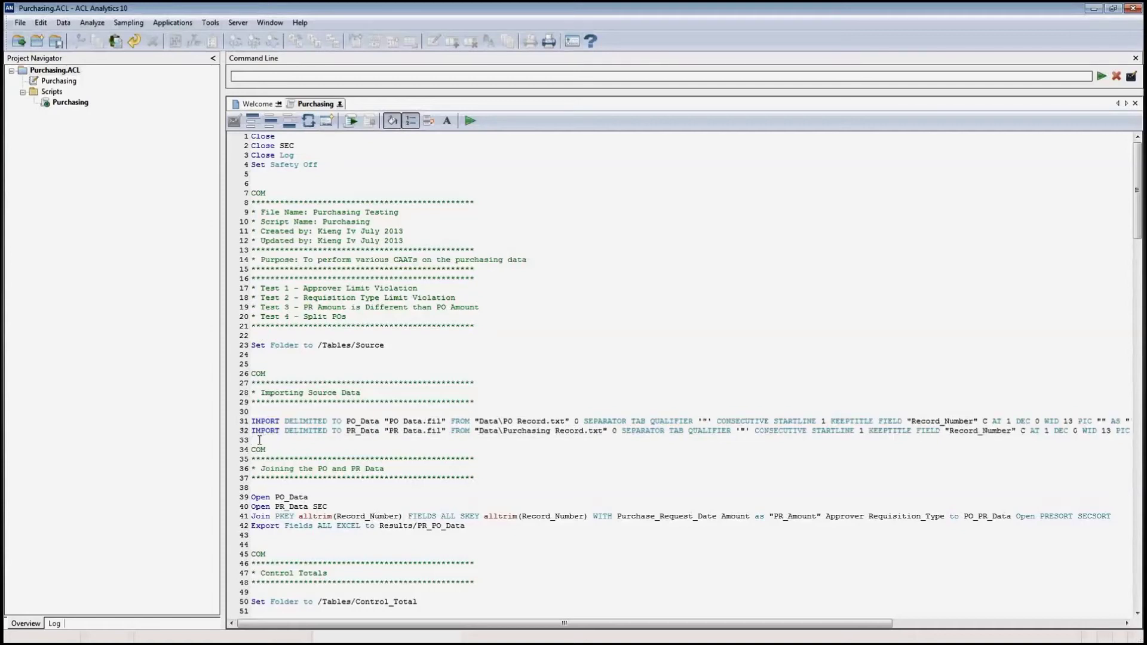
scroll(226, 514, down, 14)
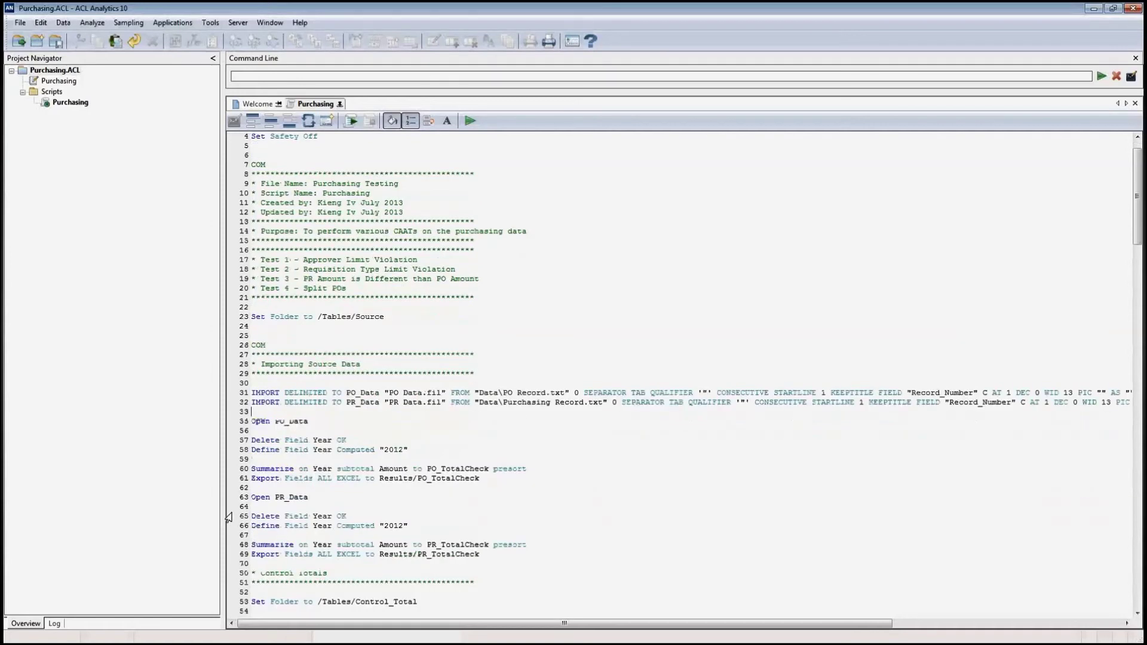
scroll(229, 517, down, 1)
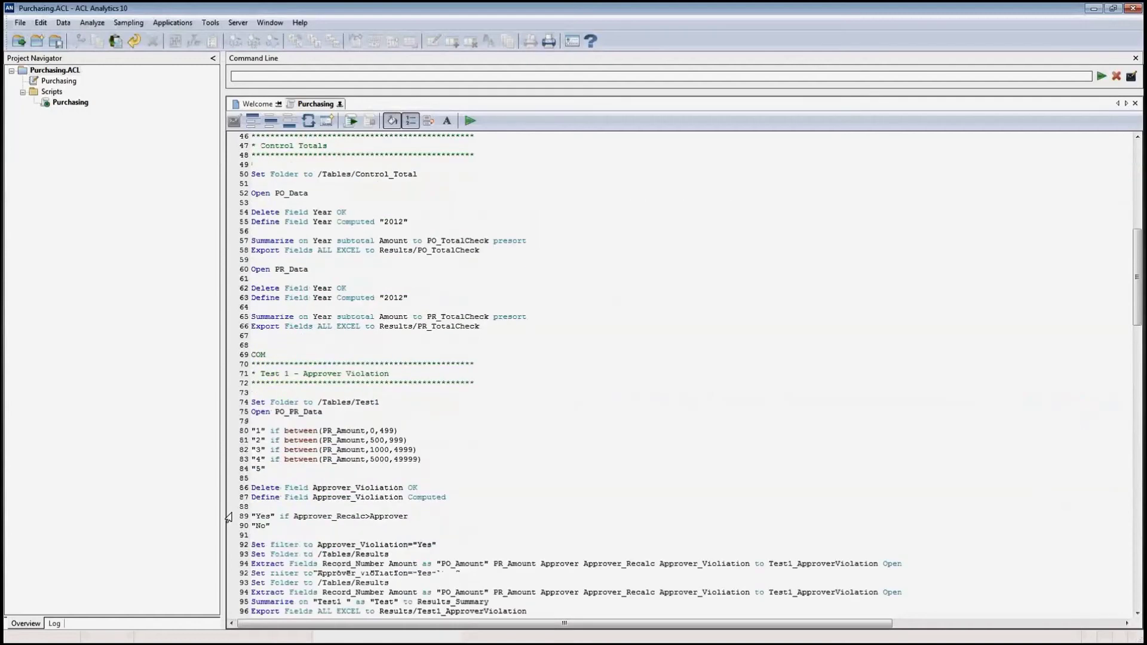
scroll(228, 518, down, 2)
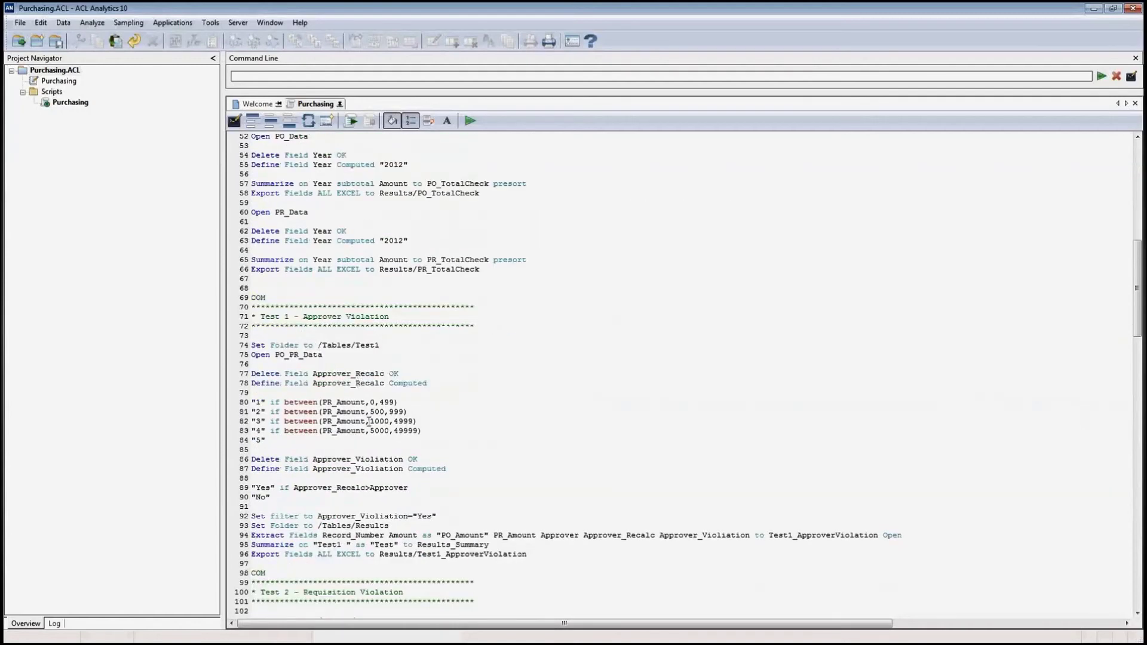
scroll(368, 421, down, 8)
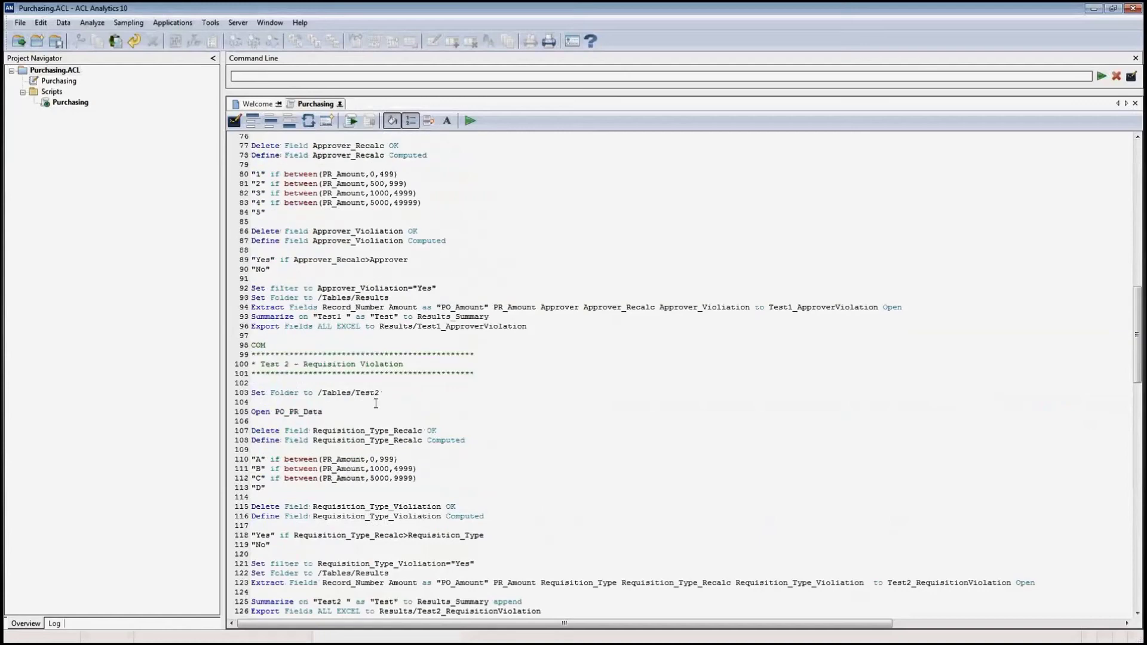
scroll(376, 394, down, 4)
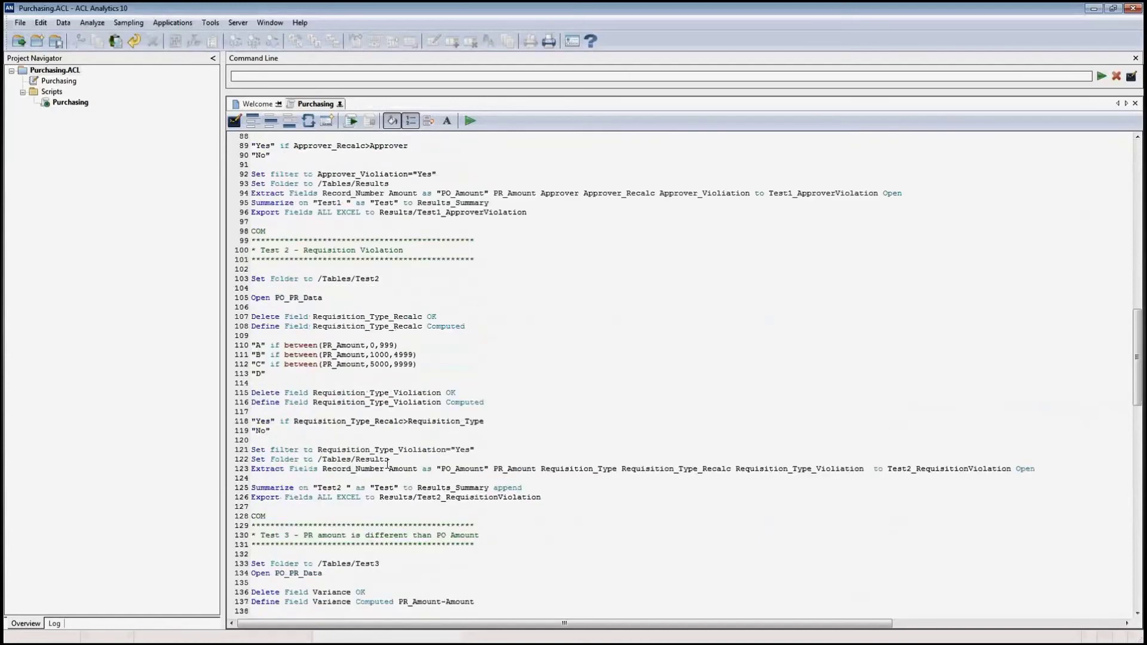
scroll(387, 463, down, 3)
scroll(389, 478, down, 10)
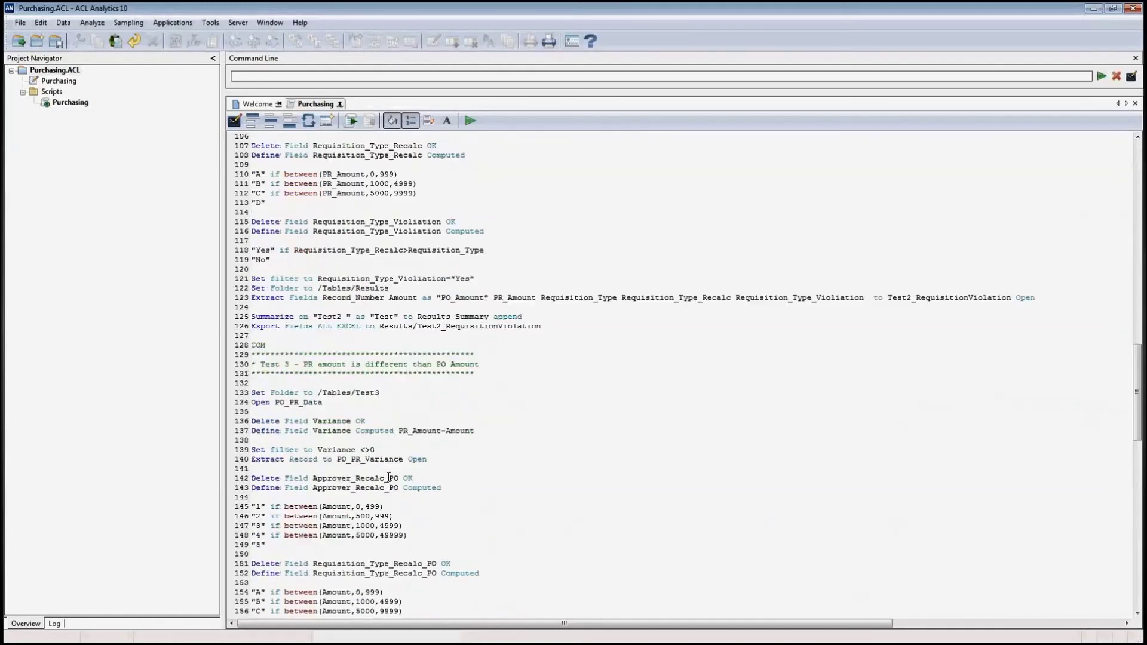
scroll(386, 479, down, 4)
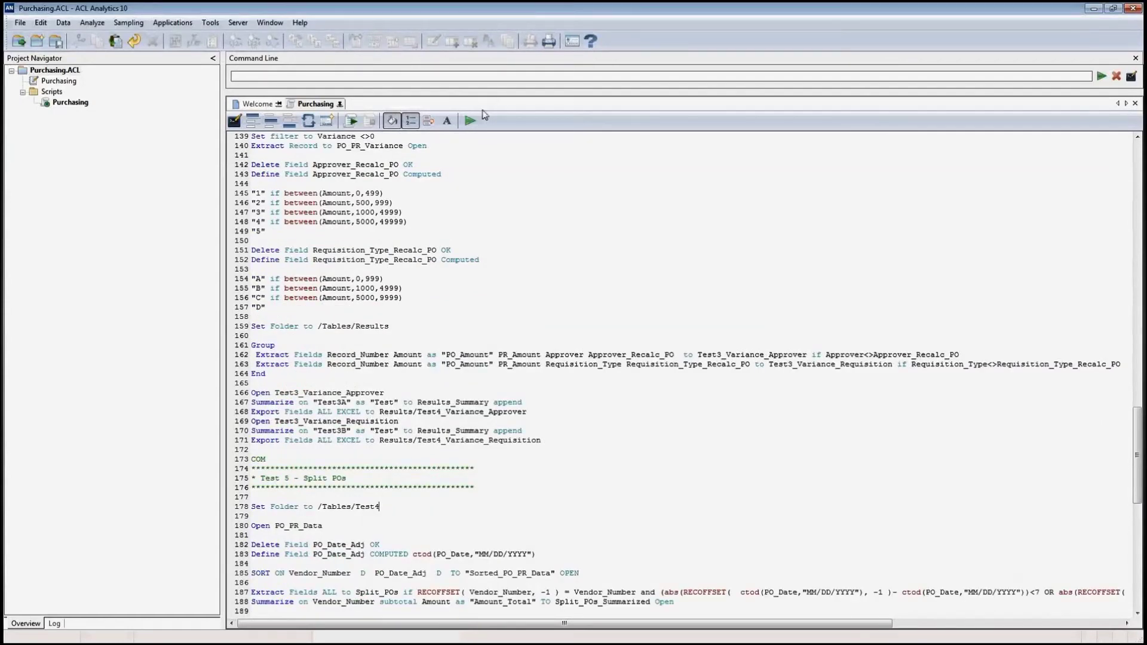
Run the Purchasing script and open the Results_Summary and Test1_ApproverViolation tables
click(469, 126)
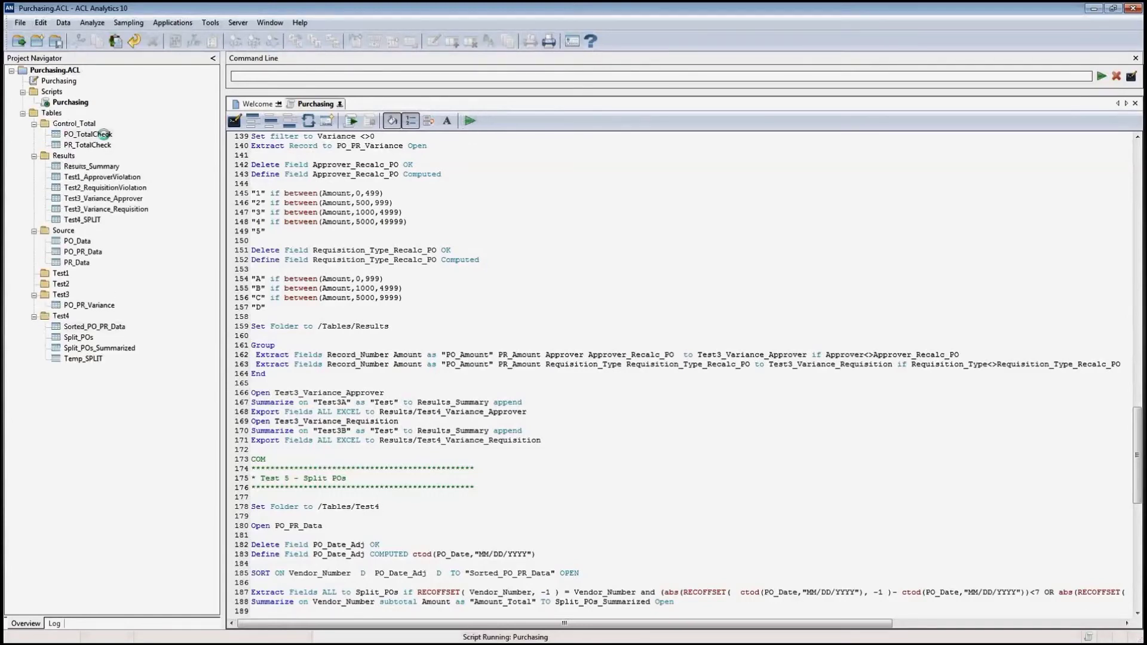
double_click(96, 168)
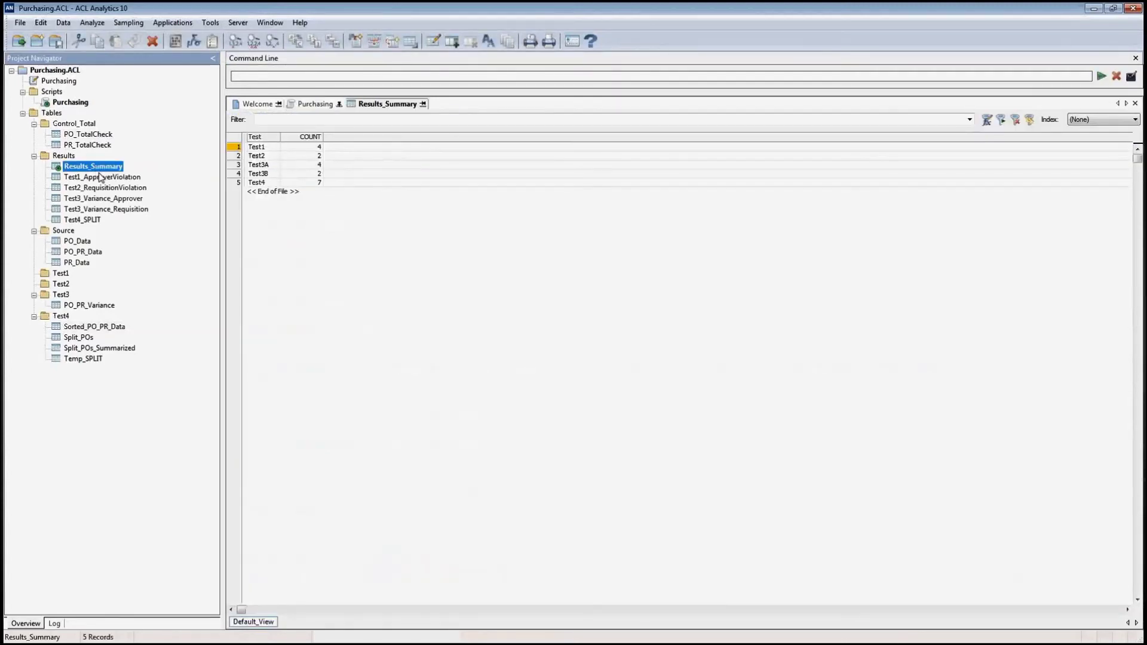
double_click(100, 177)
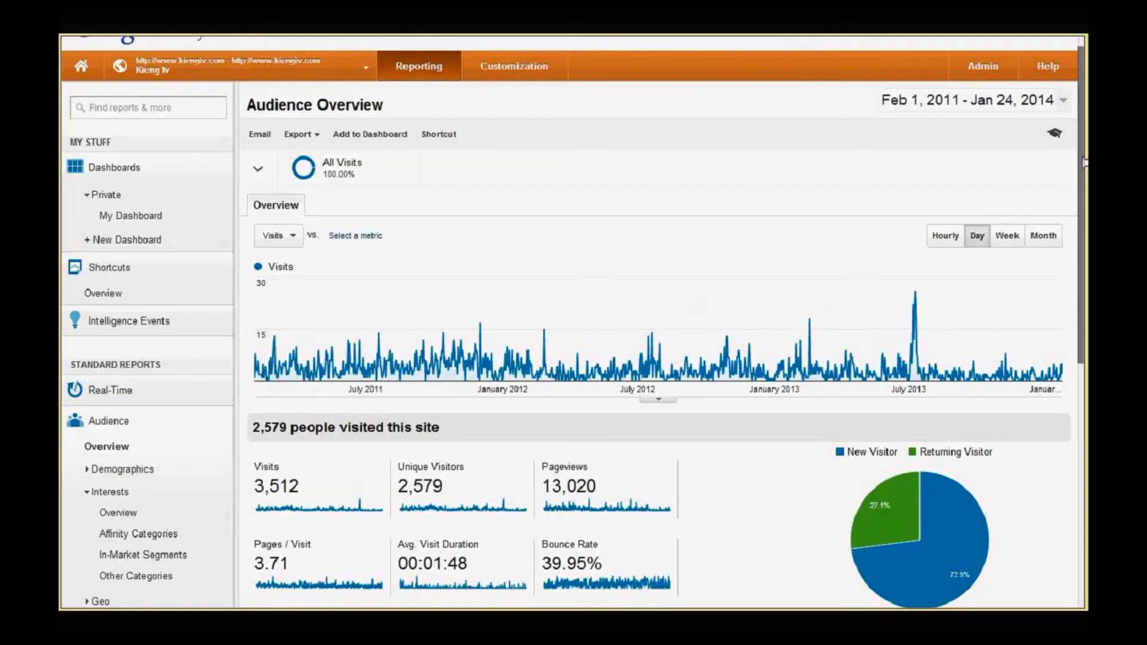
Scroll the Audience Overview down and show visits by country / territory
scroll(1084, 161, down, 3)
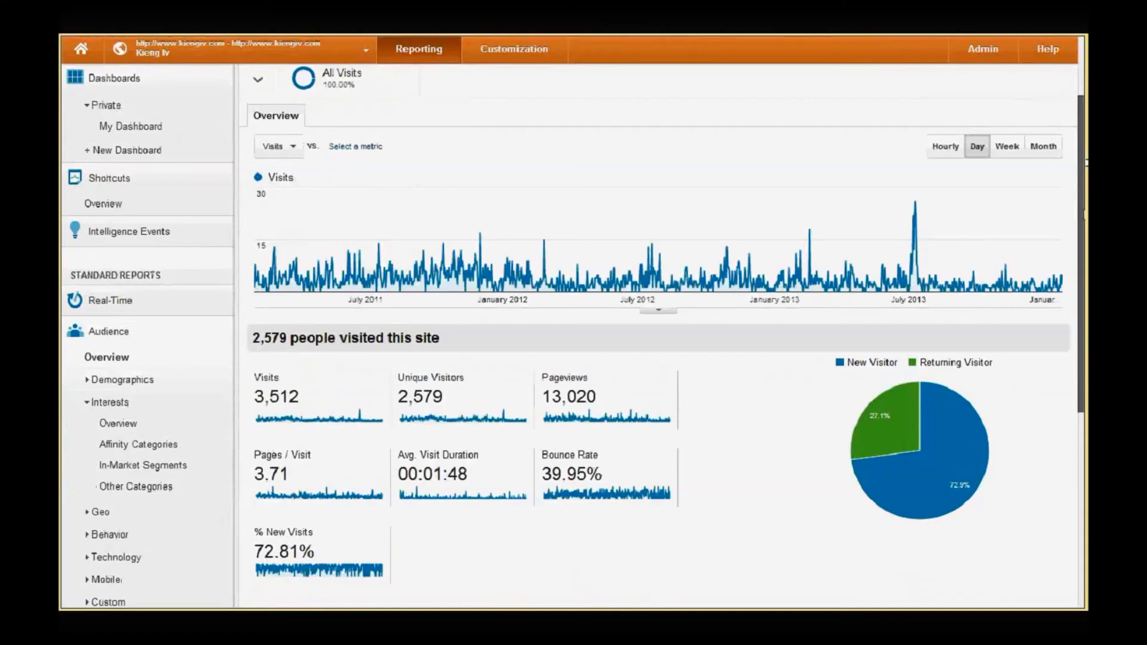
scroll(1085, 161, down, 1)
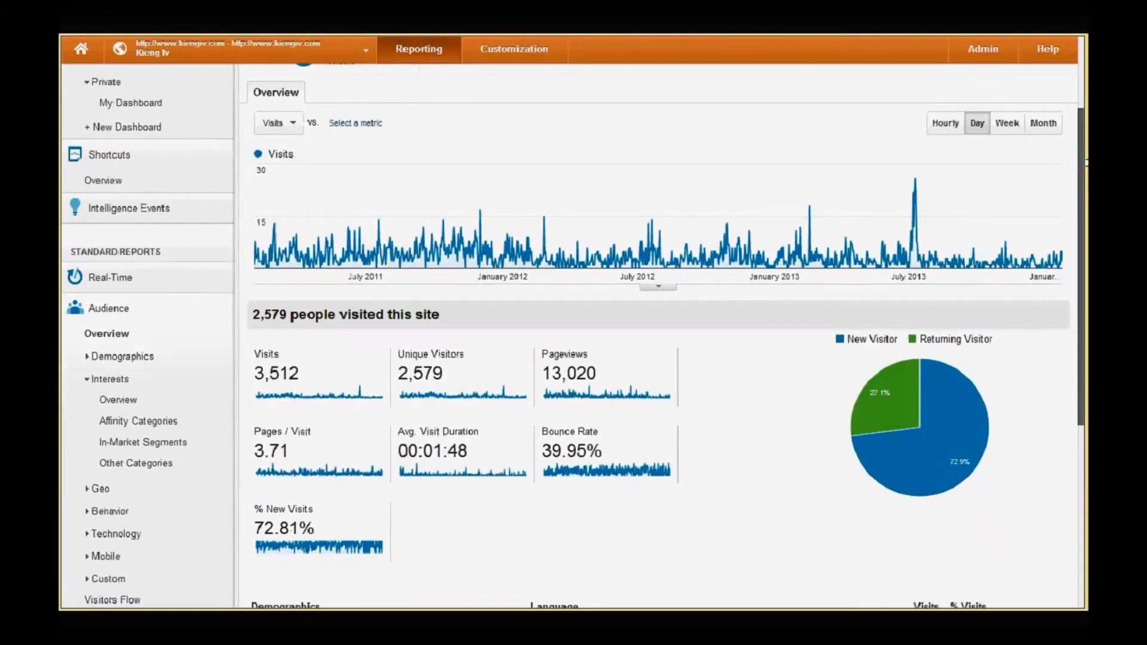
scroll(1086, 161, down, 1)
scroll(1066, 338, down, 5)
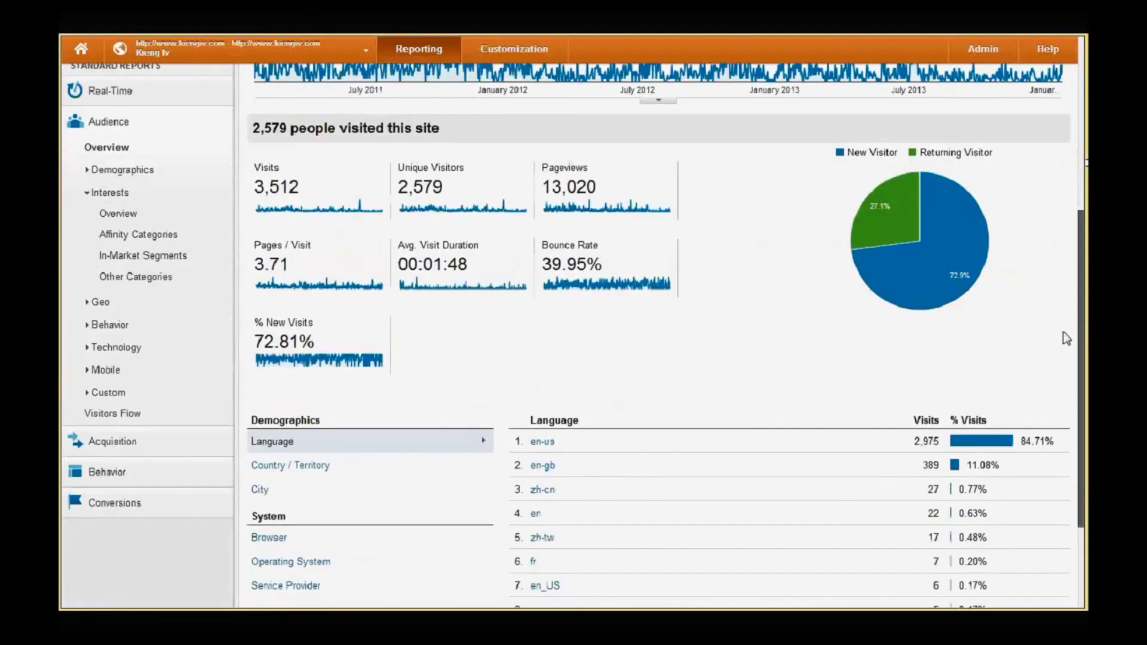
scroll(1066, 338, down, 4)
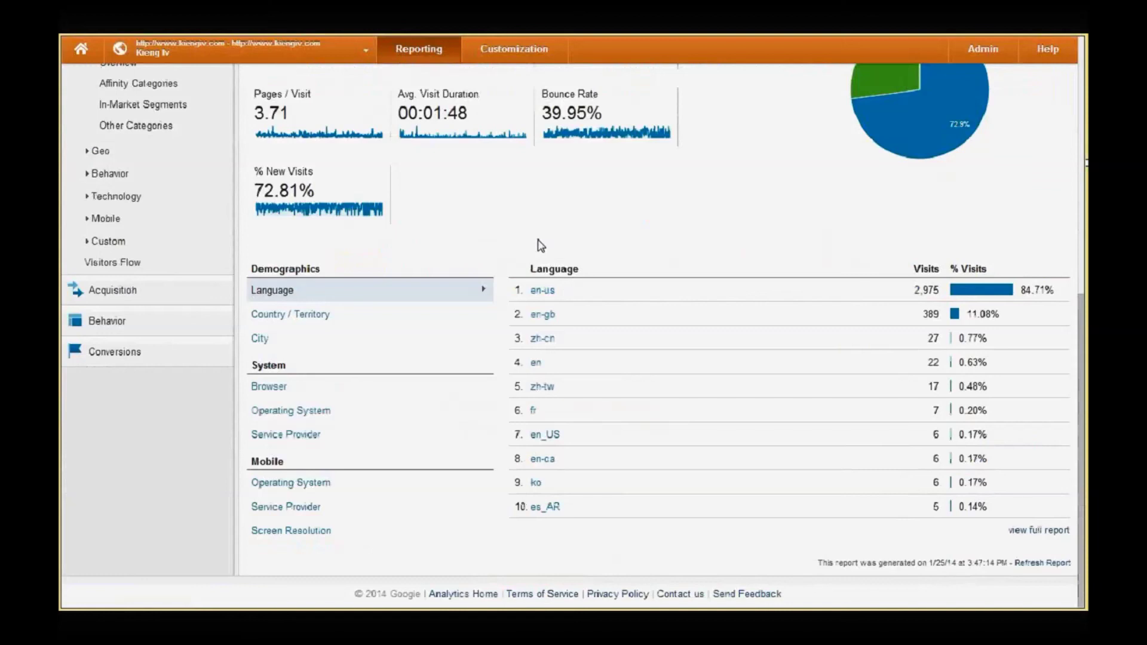
click(325, 312)
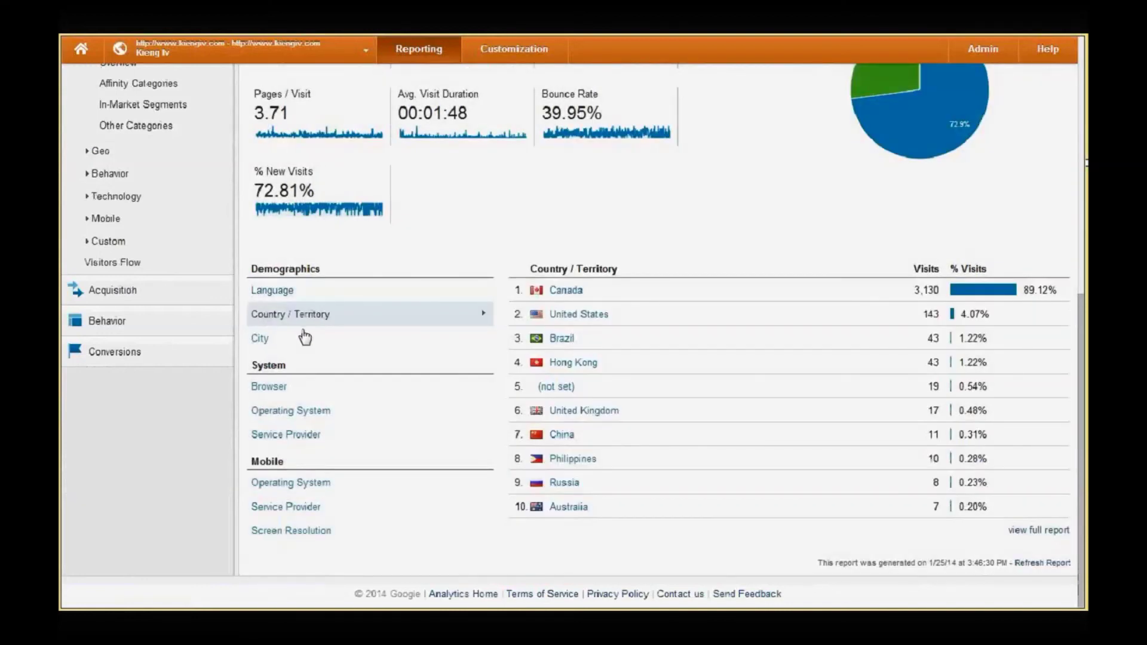
Switch the Audience Overview table from city breakdown to visits by browser
click(305, 338)
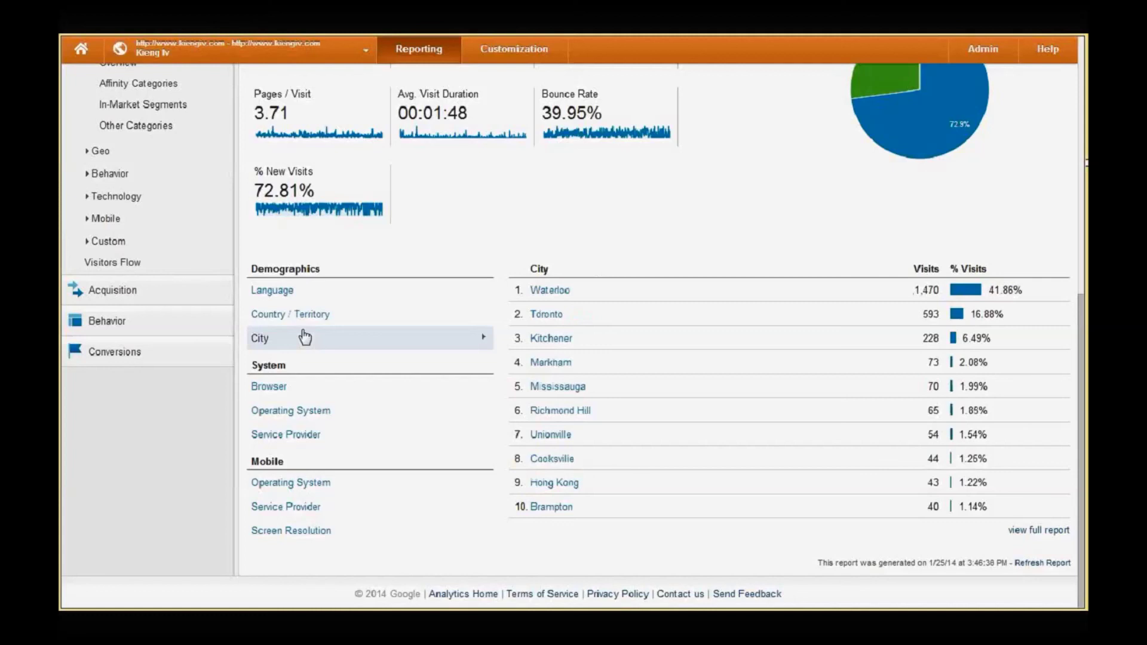
click(281, 389)
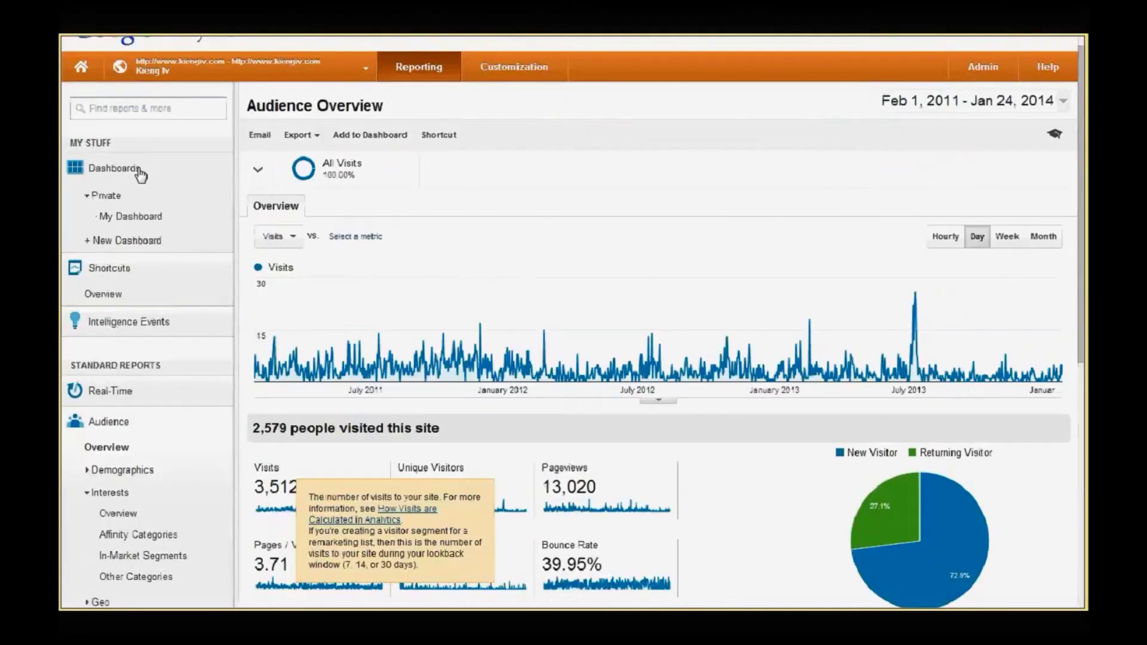
Open My Dashboard and scroll down through its new visits, map, duration and browser widgets
click(140, 217)
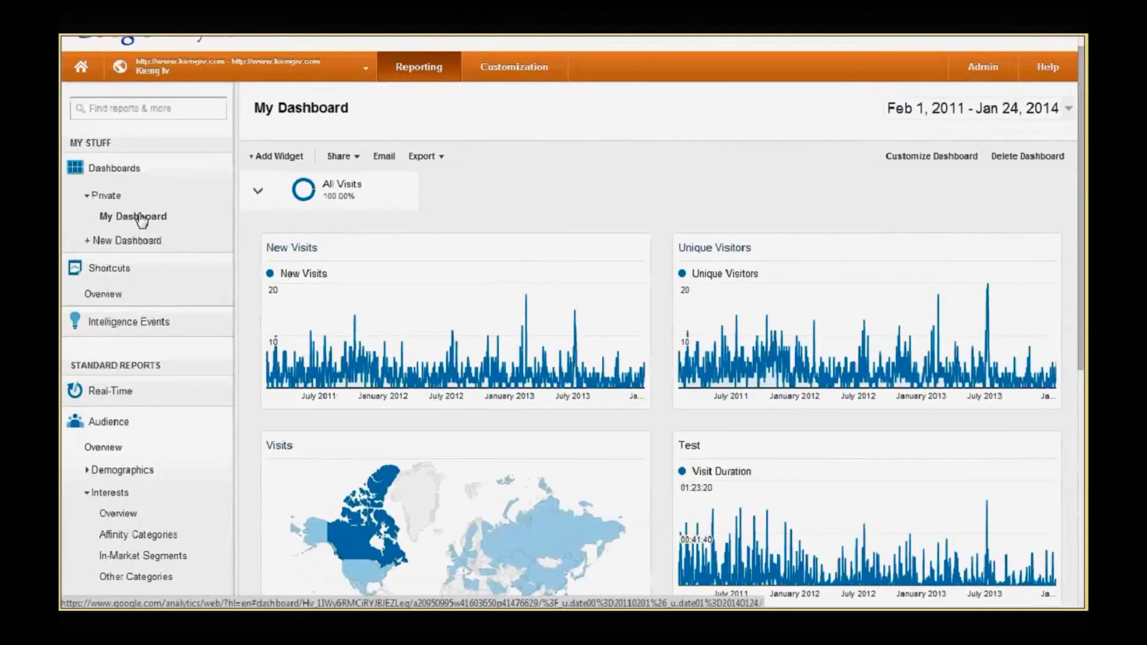
scroll(658, 245, down, 1)
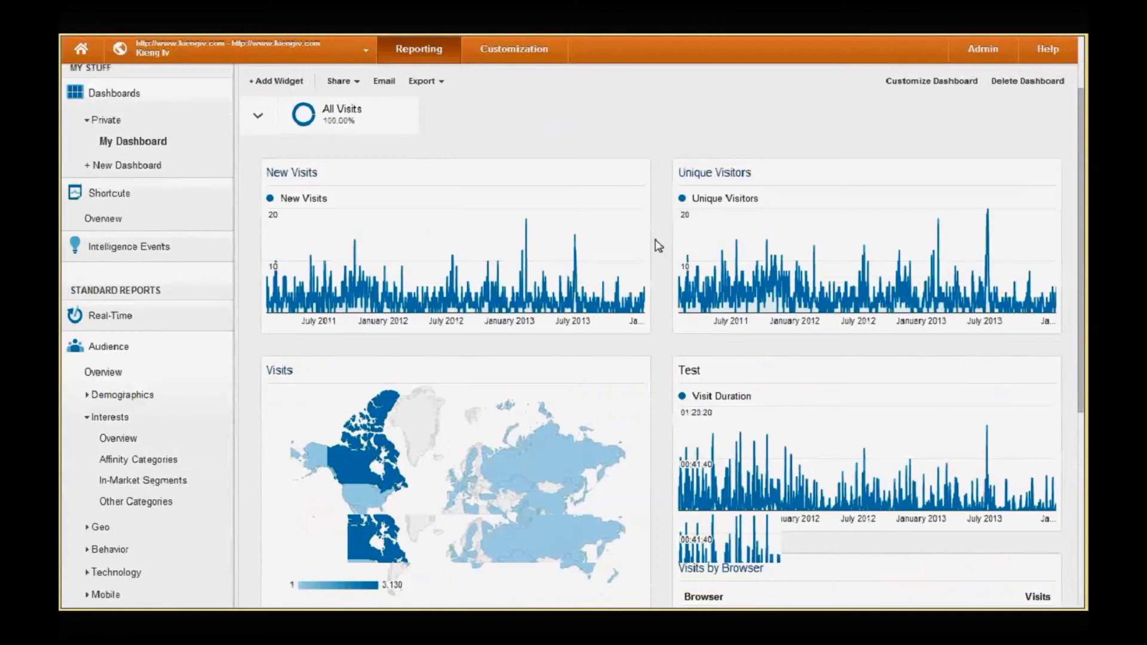
scroll(658, 246, down, 2)
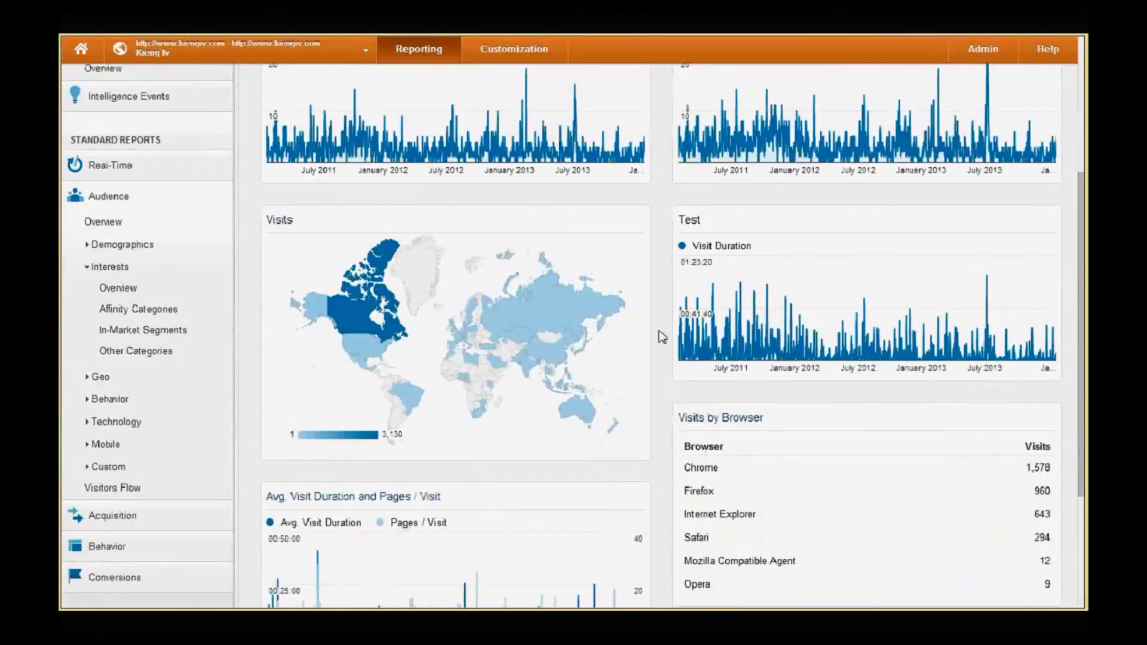